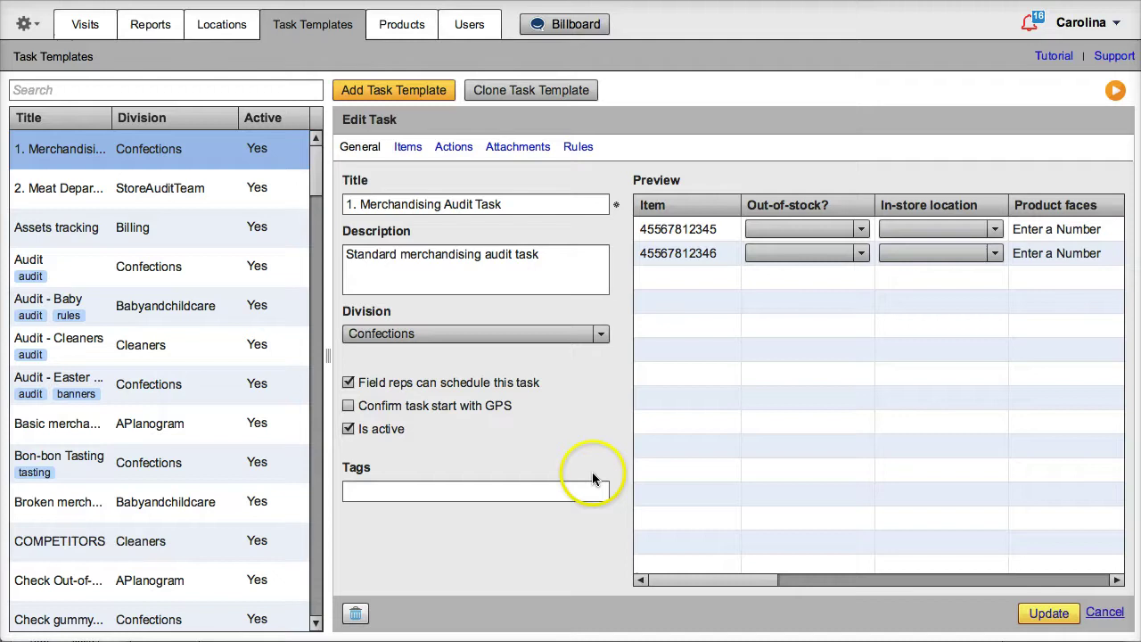
- Change the audit task's items to load from each location's MSL/planogram instead of products
{"action": "left_click", "coordinate": [410, 148]}
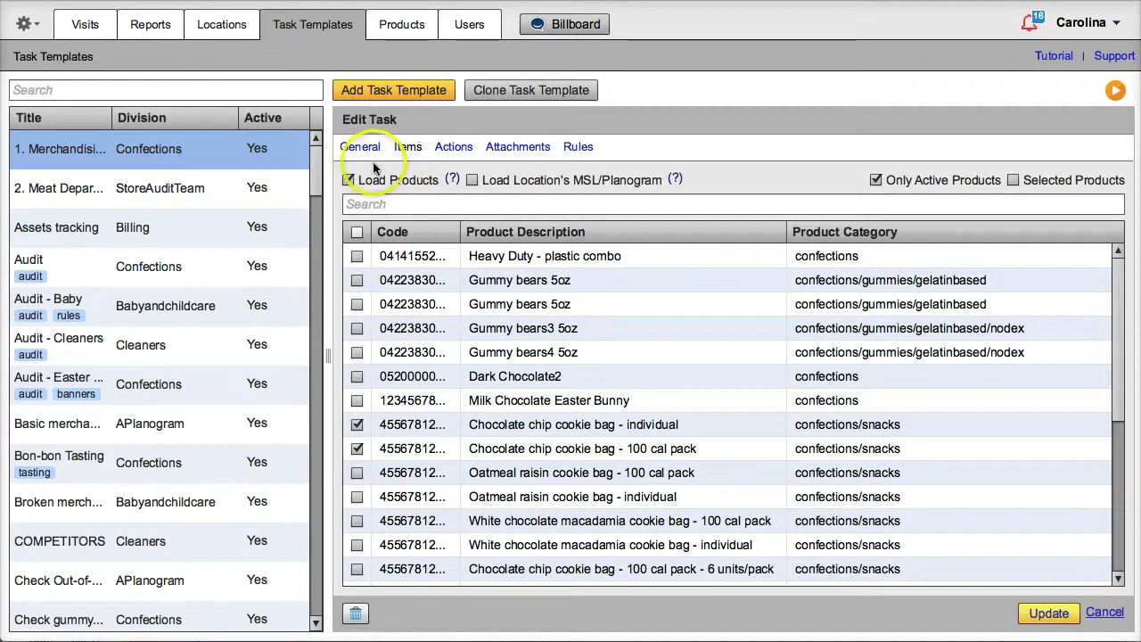
{"action": "left_click", "coordinate": [349, 180]}
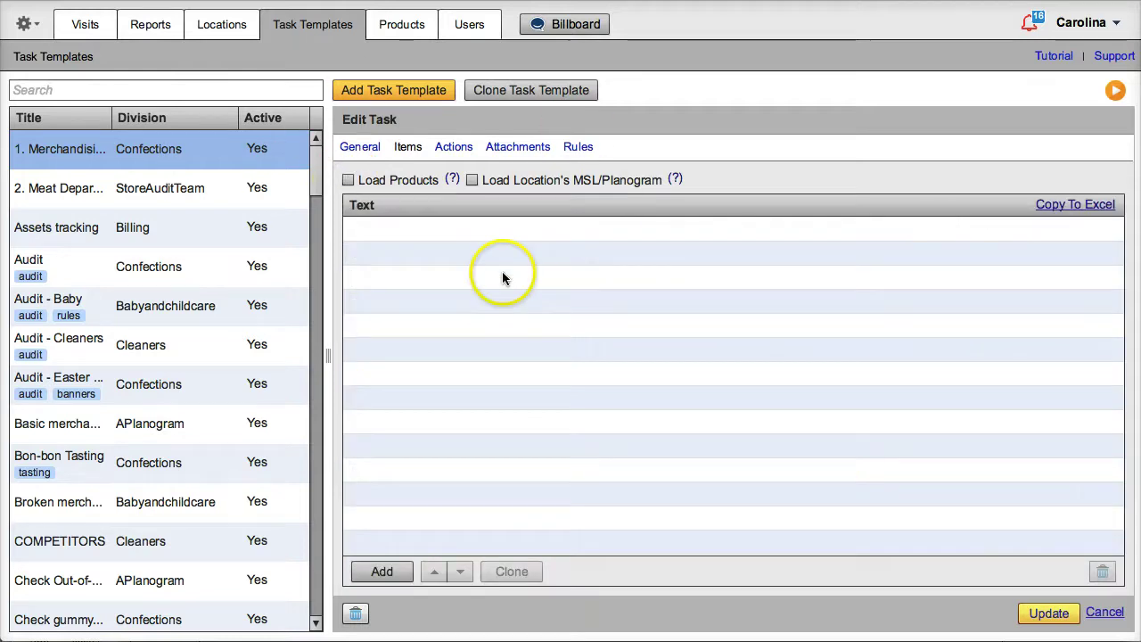
{"action": "left_click", "coordinate": [348, 180]}
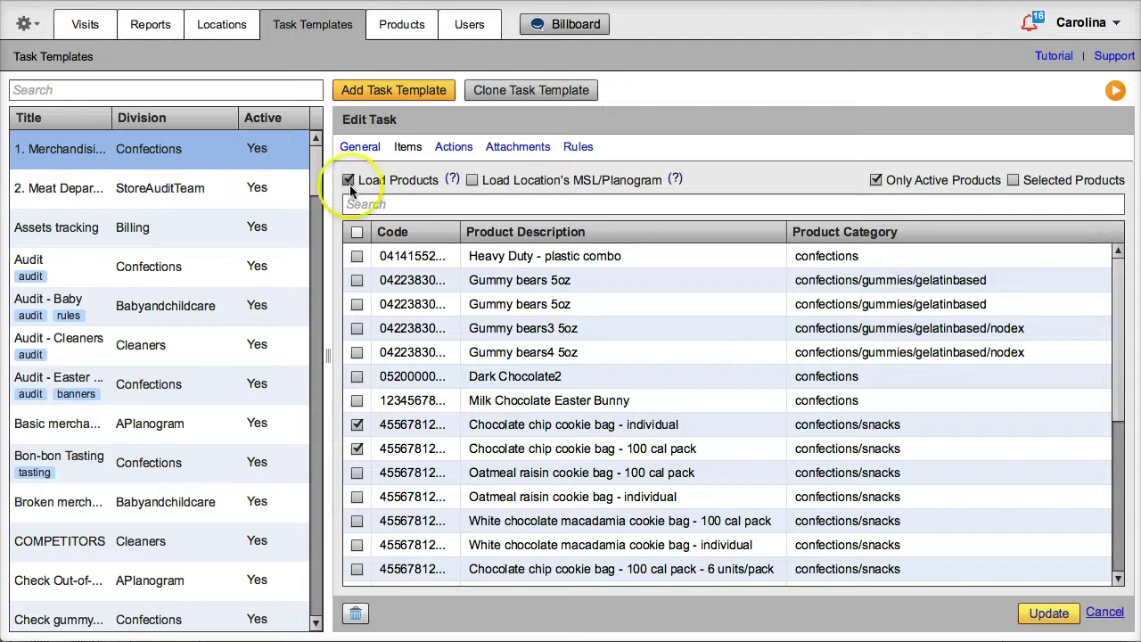
{"action": "left_click", "coordinate": [357, 426]}
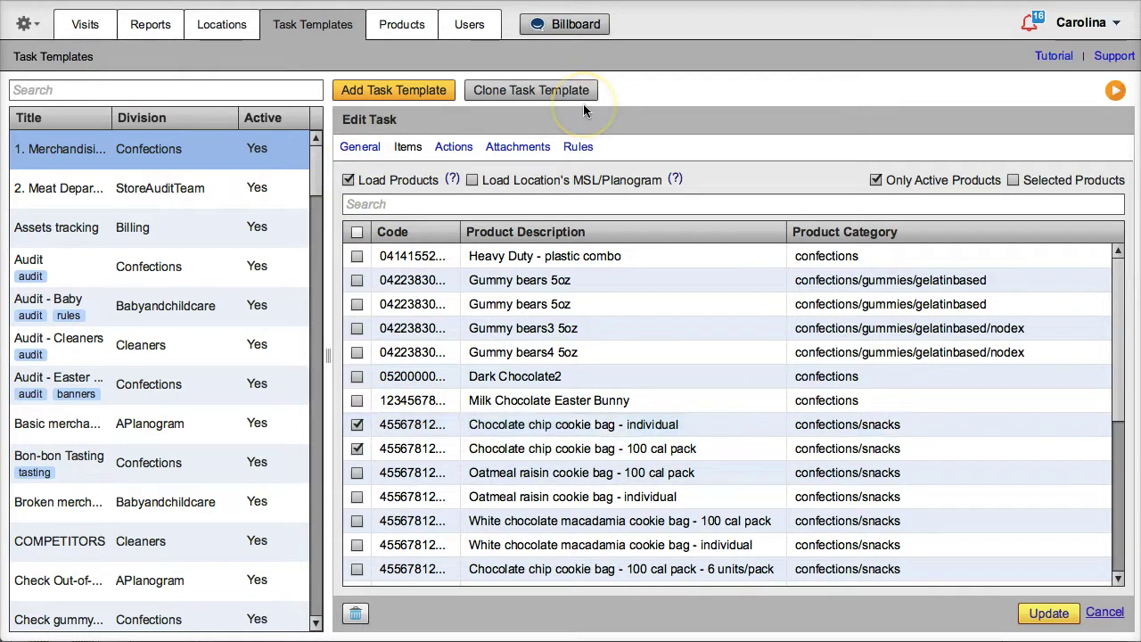
{"action": "left_click", "coordinate": [471, 180]}
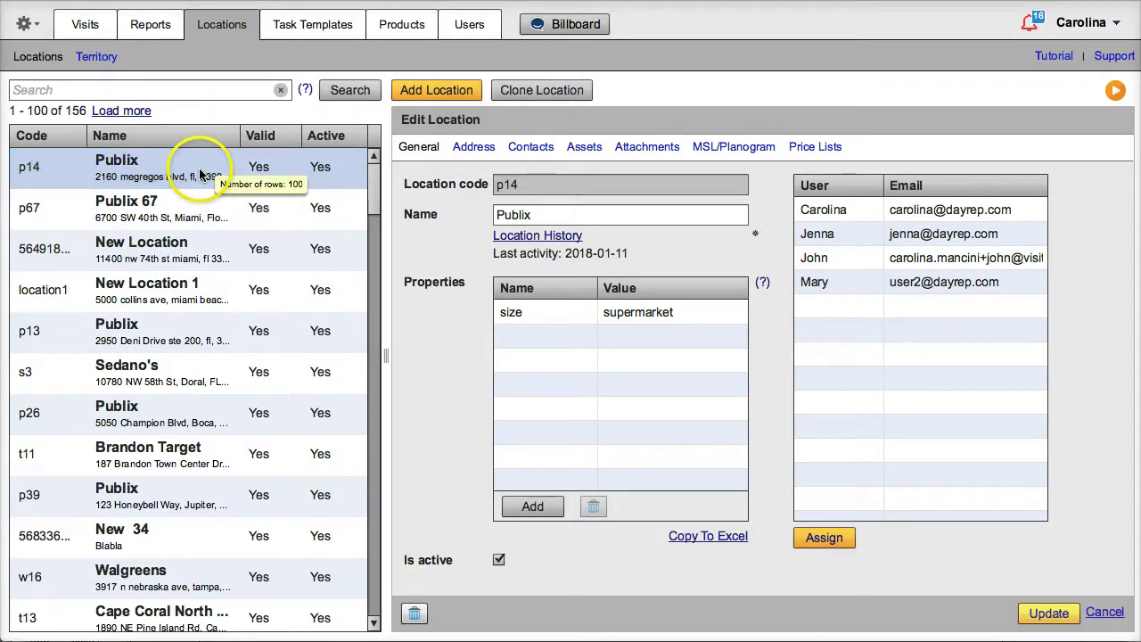
- Add products 455678119 and 455678115 to Publix p14's MSL, each with recommended quantity 10
{"action": "left_click", "coordinate": [707, 152]}
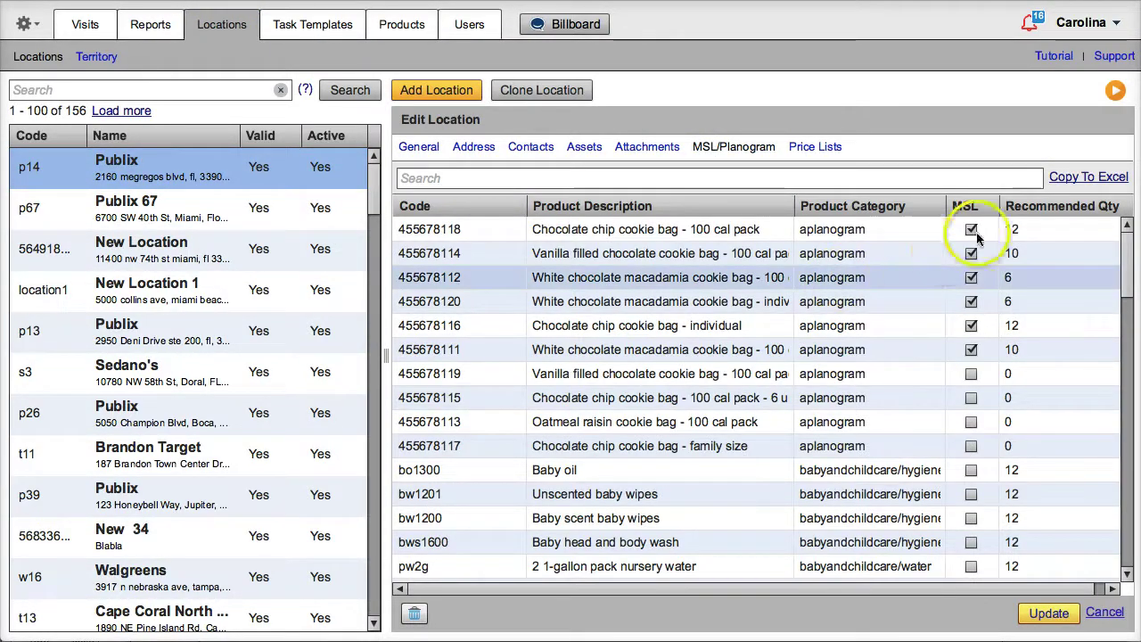
{"action": "left_click", "coordinate": [971, 374]}
{"action": "left_click", "coordinate": [971, 398]}
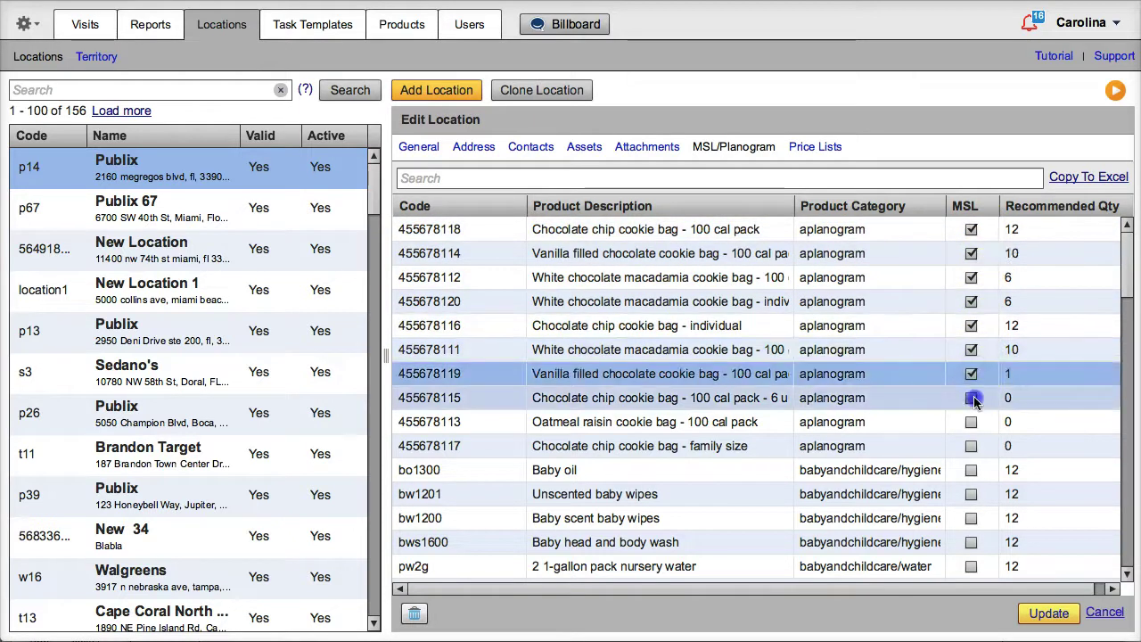
{"action": "left_click", "coordinate": [1028, 375]}
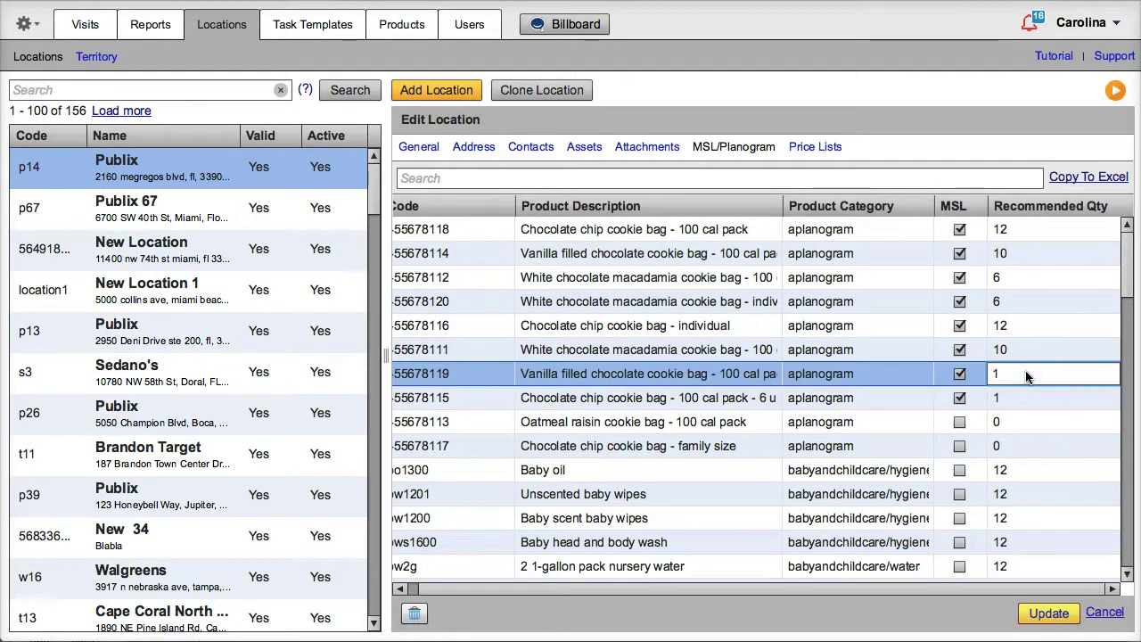
{"action": "type", "text": "0"}
{"action": "left_click", "coordinate": [1017, 398]}
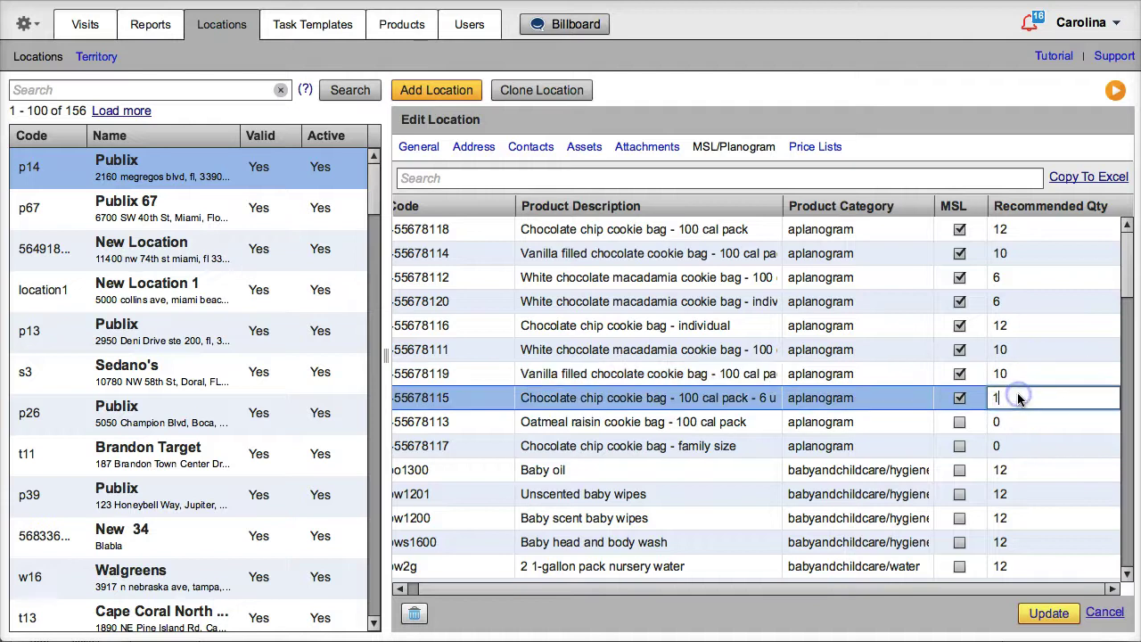
{"action": "type", "text": "0"}
{"action": "left_click", "coordinate": [931, 621]}
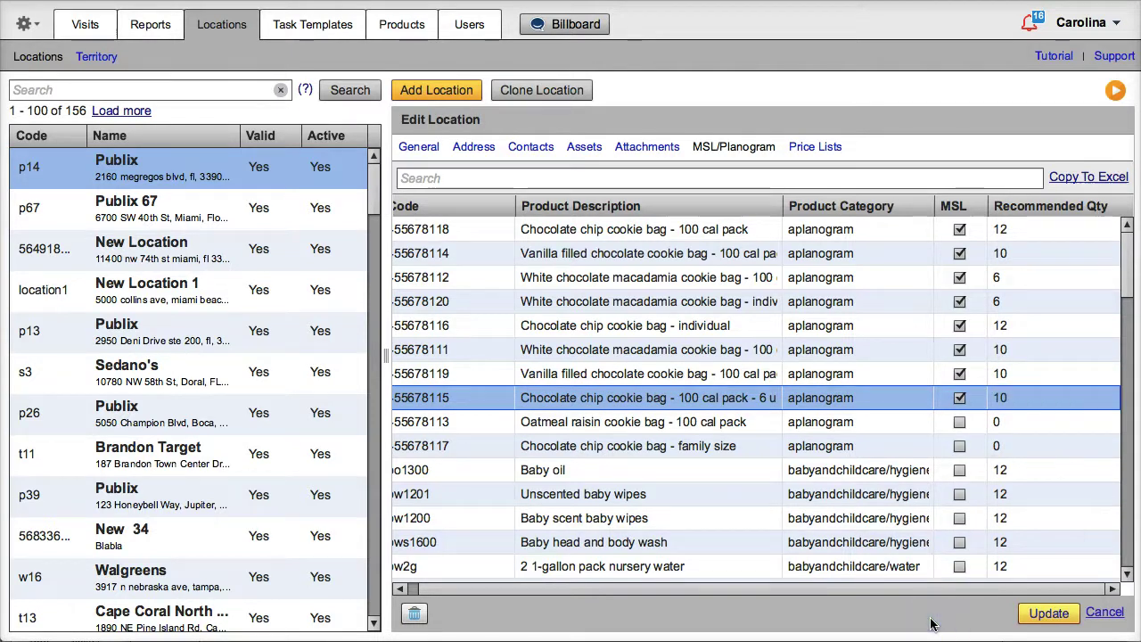
- Search locations for 'bravo', view bv1's planogram, then open the bv3 store
{"action": "left_click", "coordinate": [216, 91]}
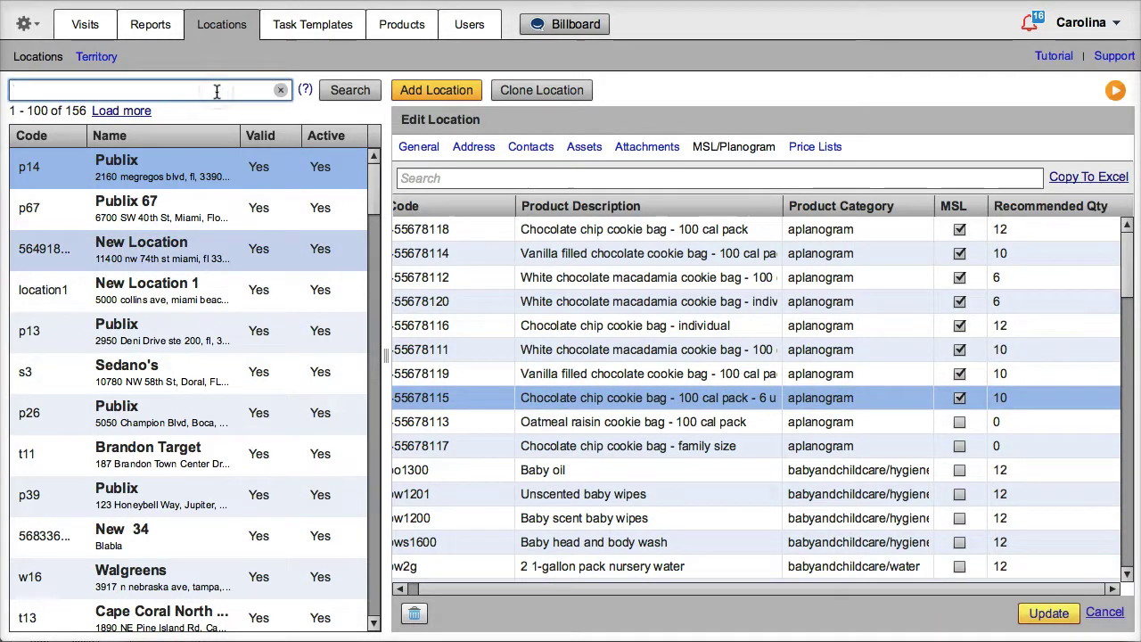
{"action": "key", "text": "Return"}
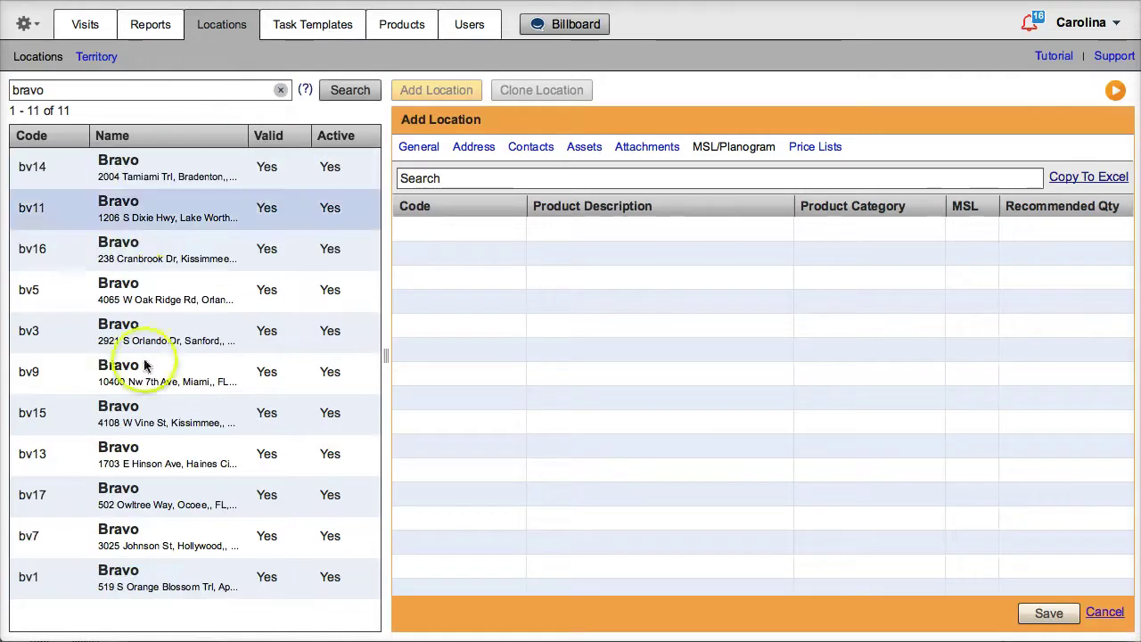
{"action": "left_click", "coordinate": [141, 584]}
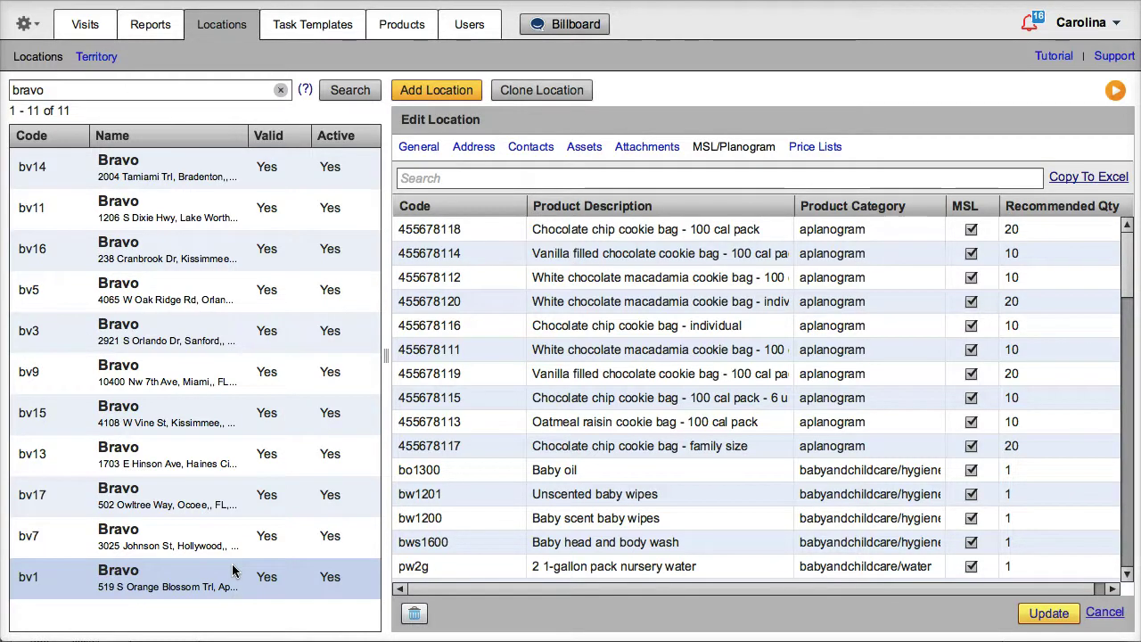
{"action": "left_click", "coordinate": [218, 339]}
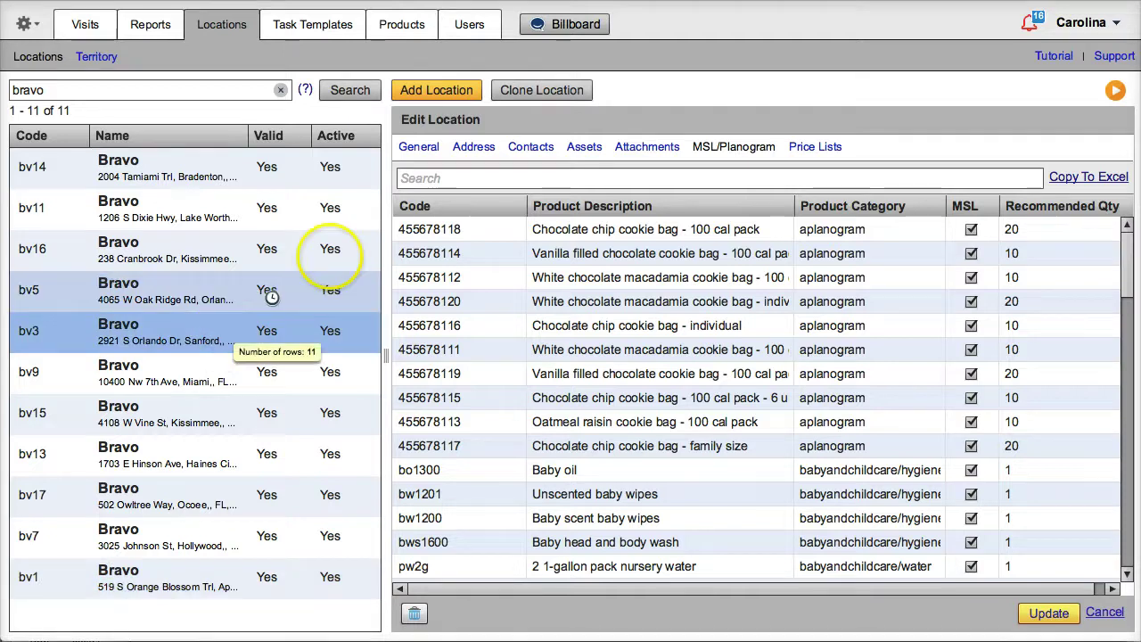
- Add property msl_parent_location_code with value bv1 to bv3, then go back to Task Templates
{"action": "left_click", "coordinate": [419, 148]}
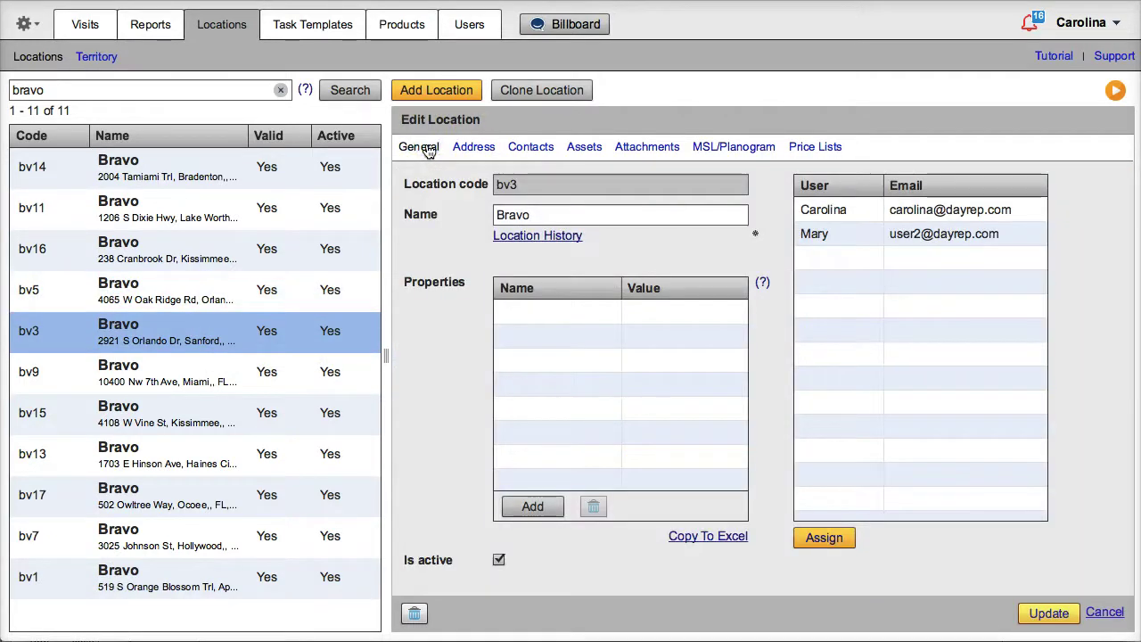
{"action": "left_click", "coordinate": [540, 312]}
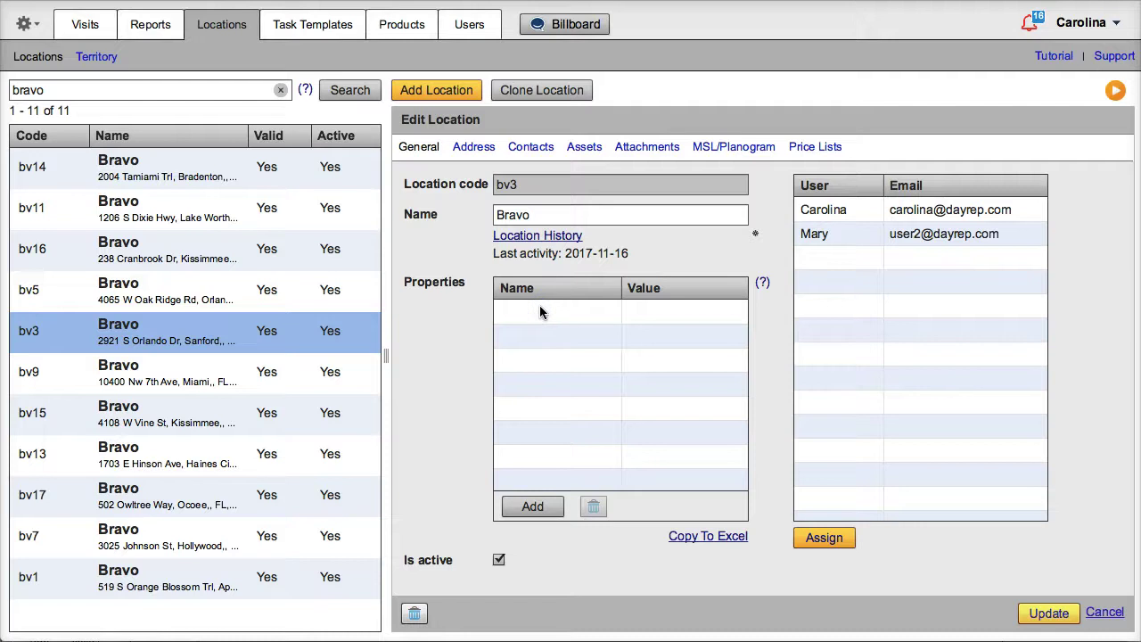
{"action": "left_click", "coordinate": [535, 510]}
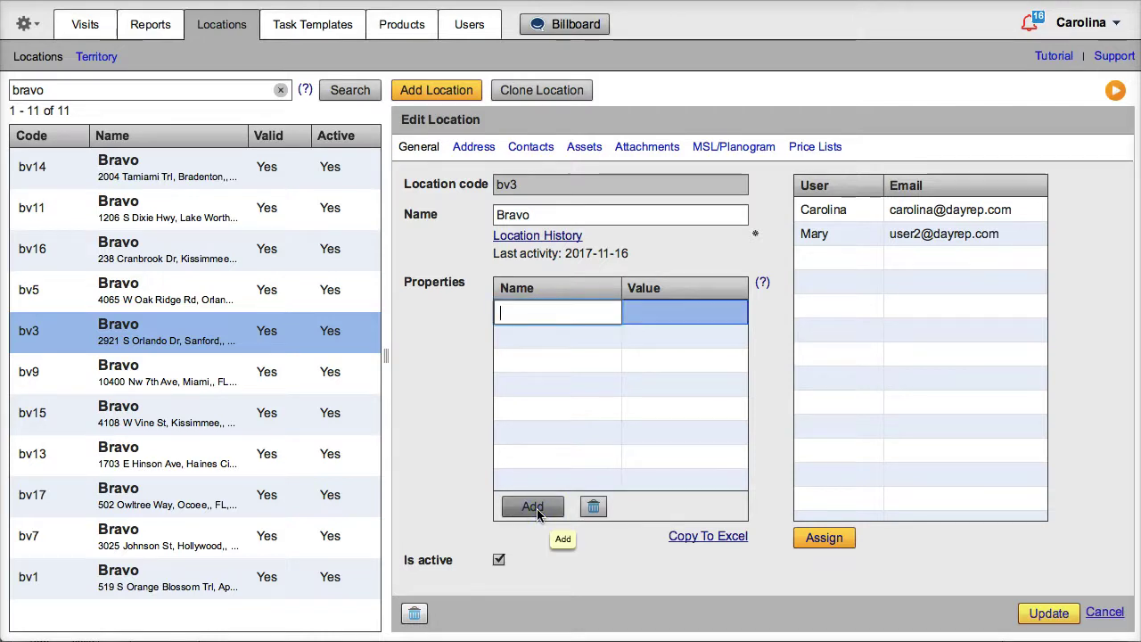
{"action": "type", "text": "msl_parent_location_code"}
{"action": "left_click_drag", "start_coordinate": [649, 312], "coordinate": [489, 314]}
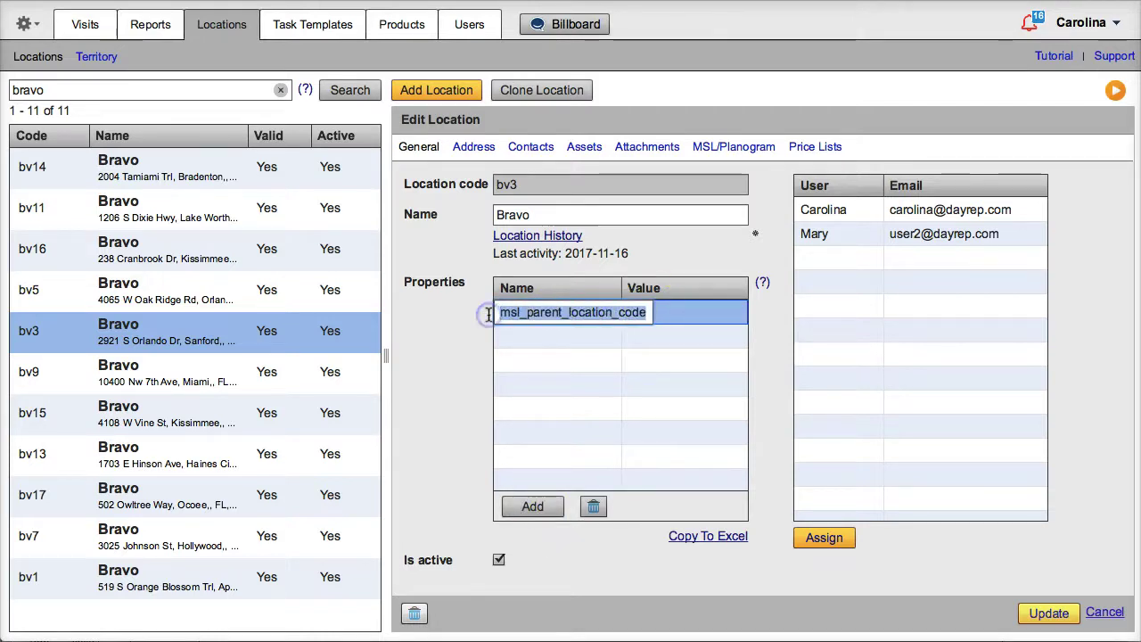
{"action": "left_click", "coordinate": [696, 305]}
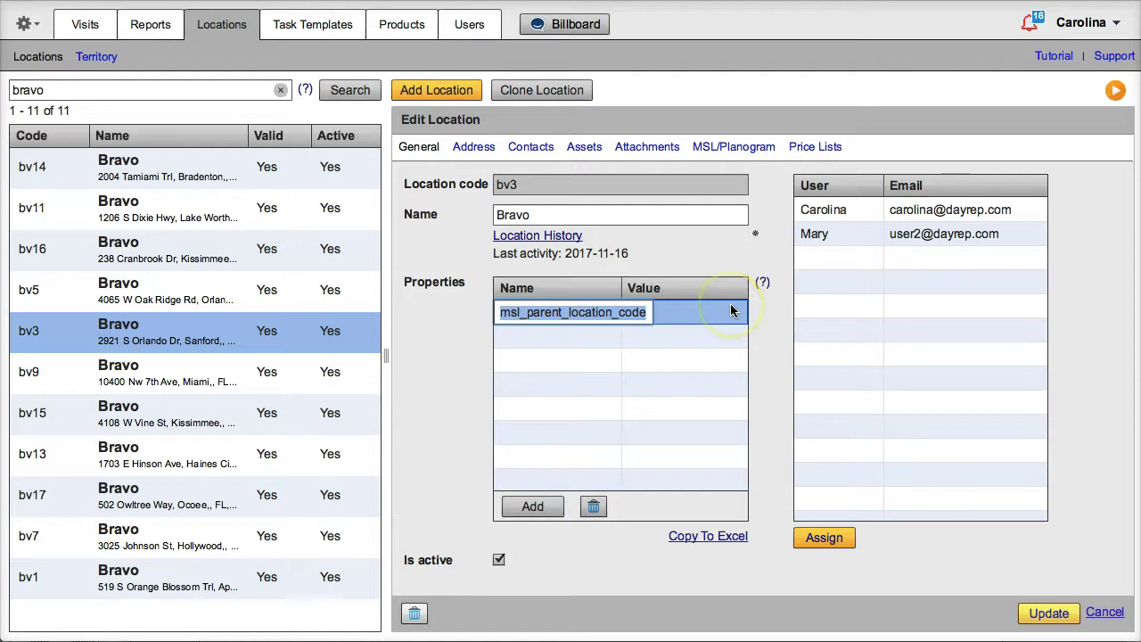
{"action": "left_click", "coordinate": [731, 311]}
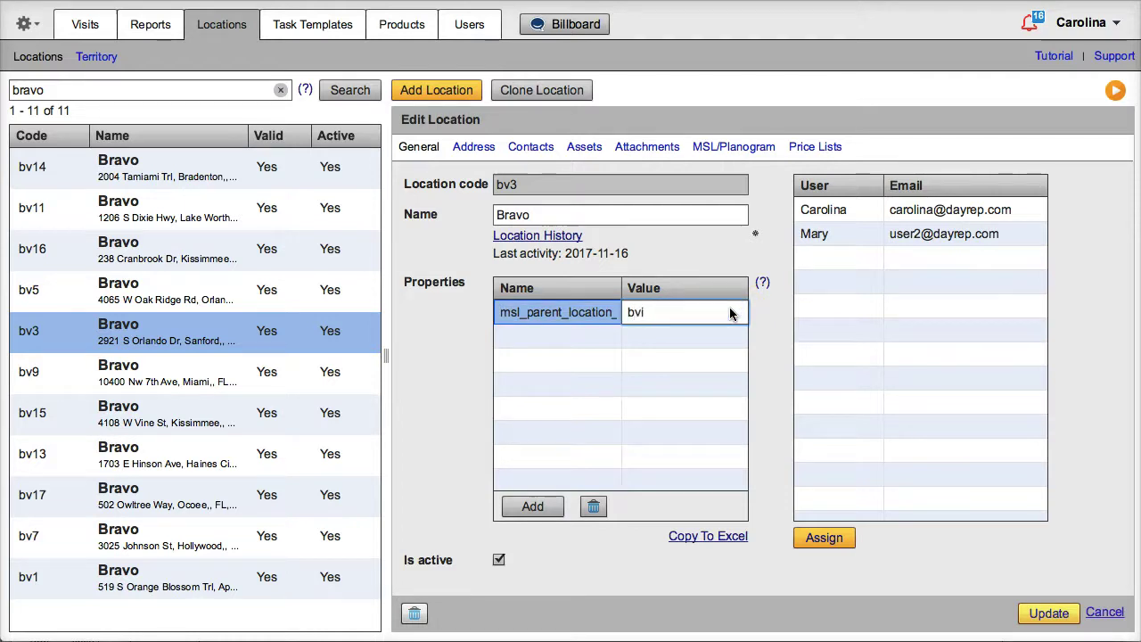
{"action": "type", "text": "bv1"}
{"action": "left_click_drag", "start_coordinate": [623, 288], "coordinate": [665, 286]}
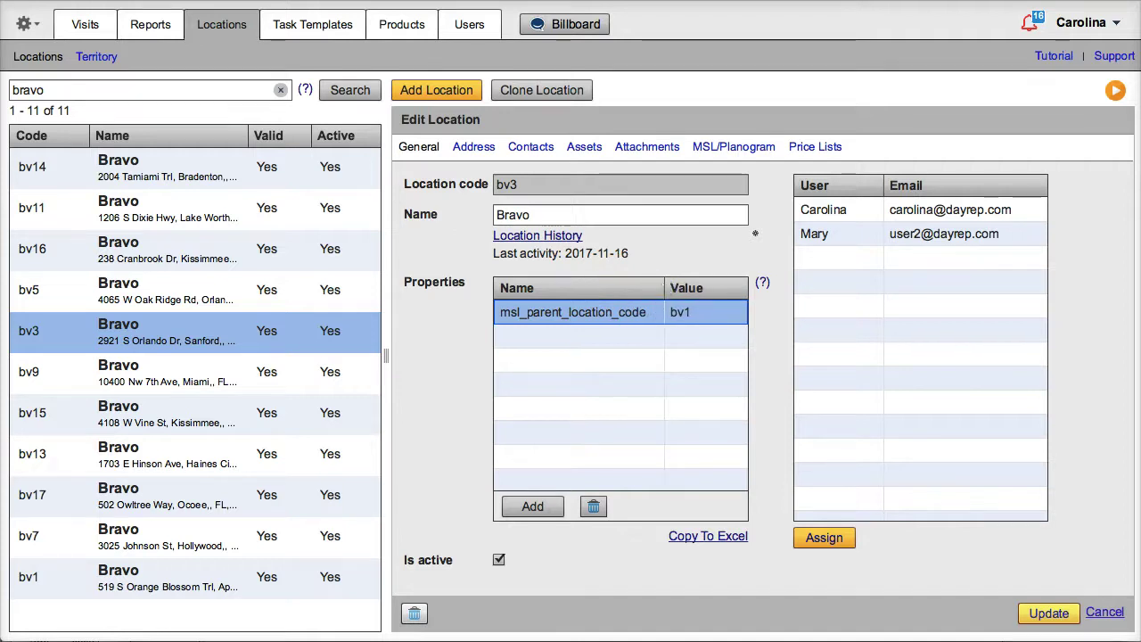
{"action": "left_click", "coordinate": [298, 23]}
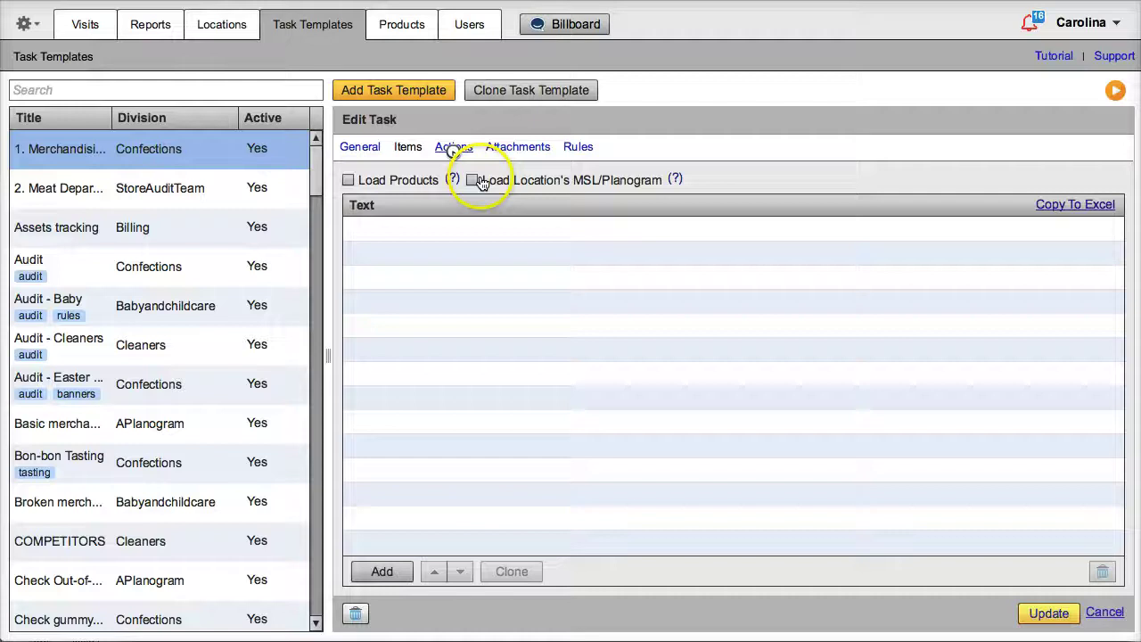
- Adjust the Items load option and view the Merchandising template's 12 audit actions
{"action": "left_click", "coordinate": [347, 180]}
{"action": "left_click", "coordinate": [462, 152]}
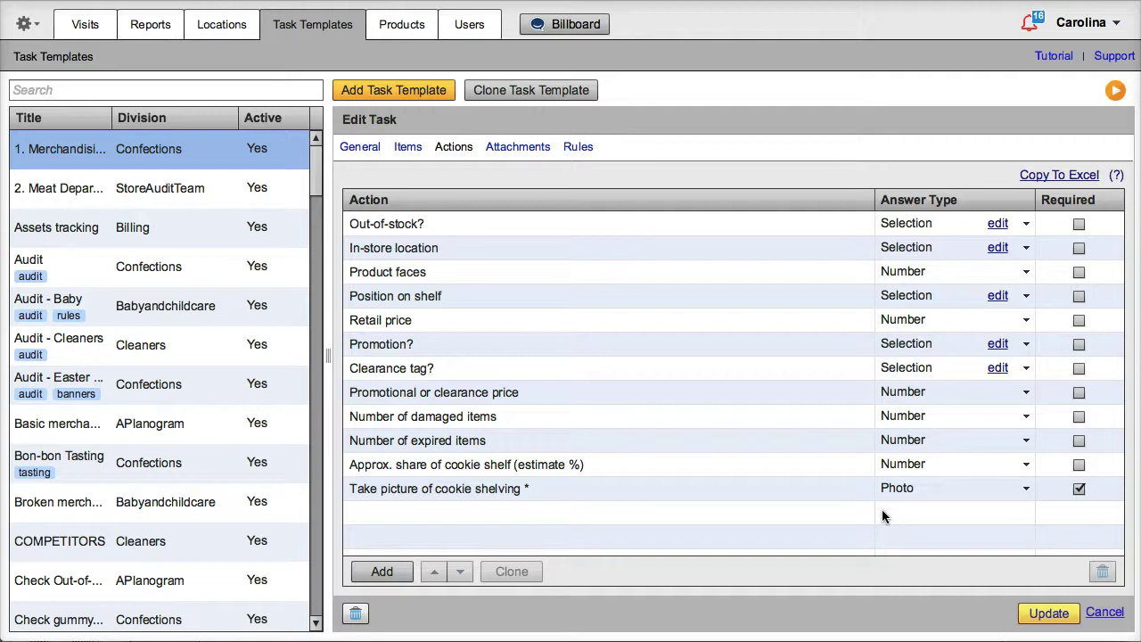
- Check Out-of-stock? options without changes, then show In-store location's six answer choices
{"action": "left_click", "coordinate": [1003, 227]}
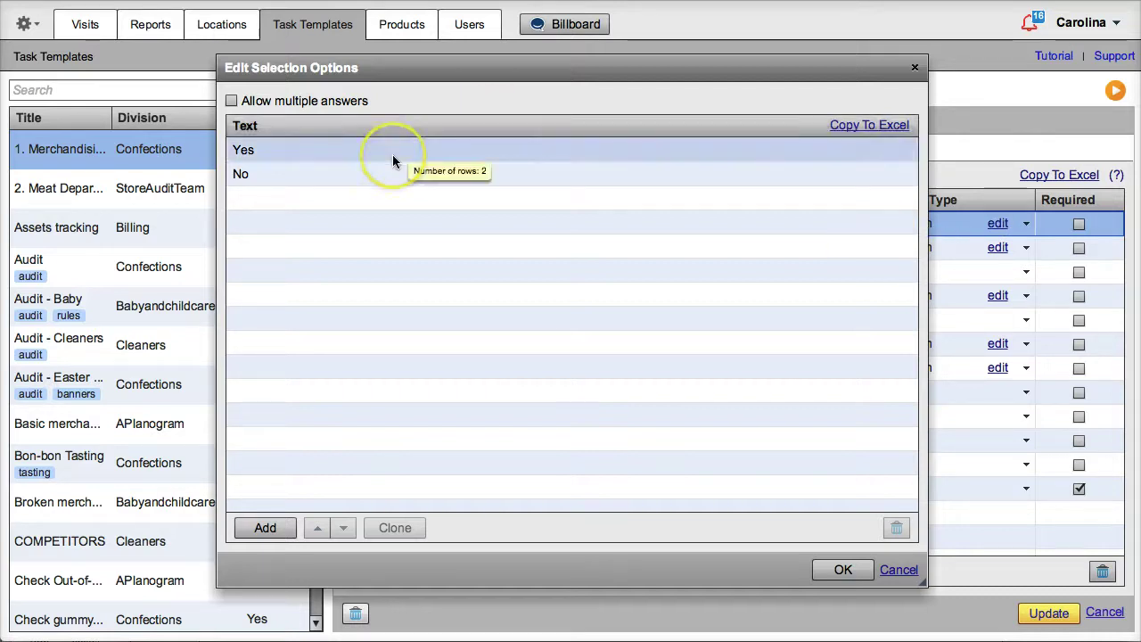
{"action": "left_click", "coordinate": [899, 569]}
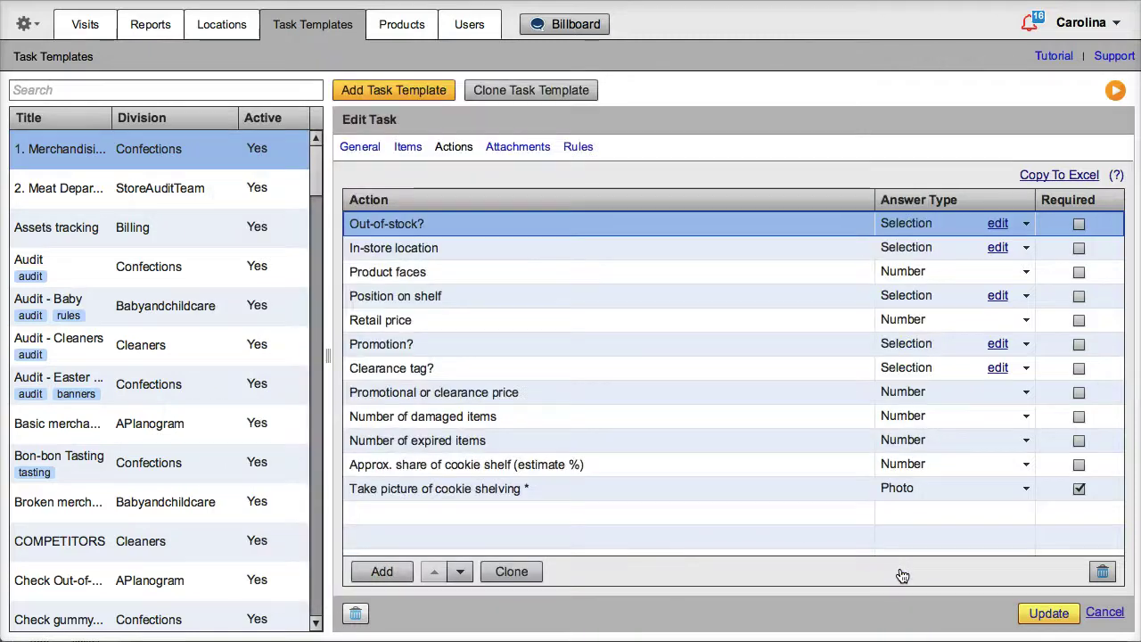
{"action": "left_click_drag", "start_coordinate": [771, 246], "coordinate": [810, 253]}
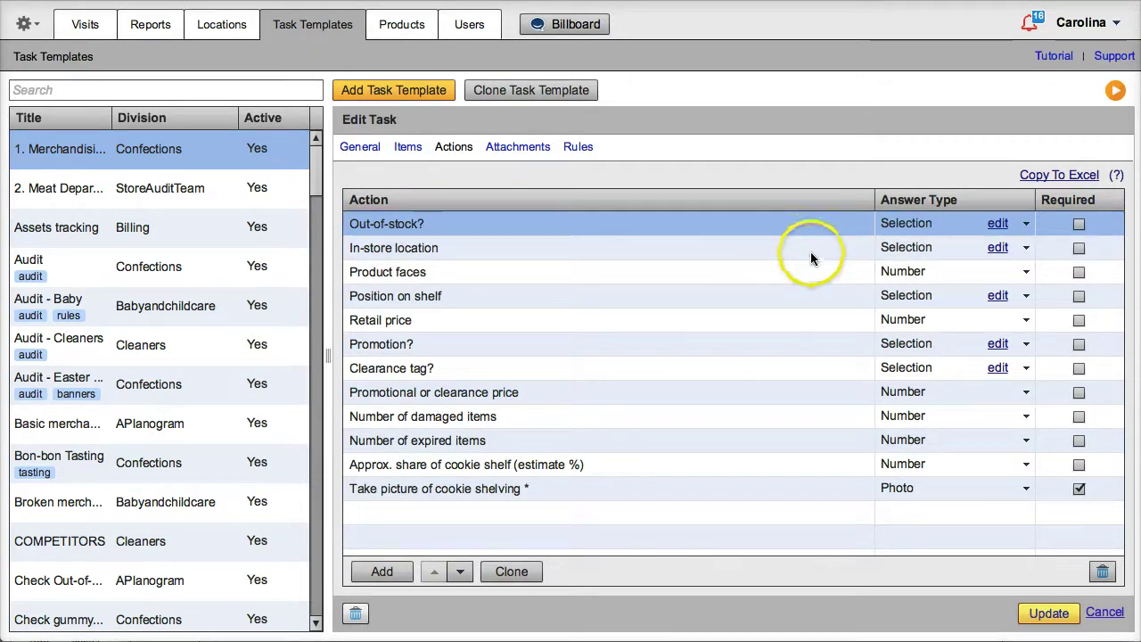
{"action": "left_click", "coordinate": [998, 248]}
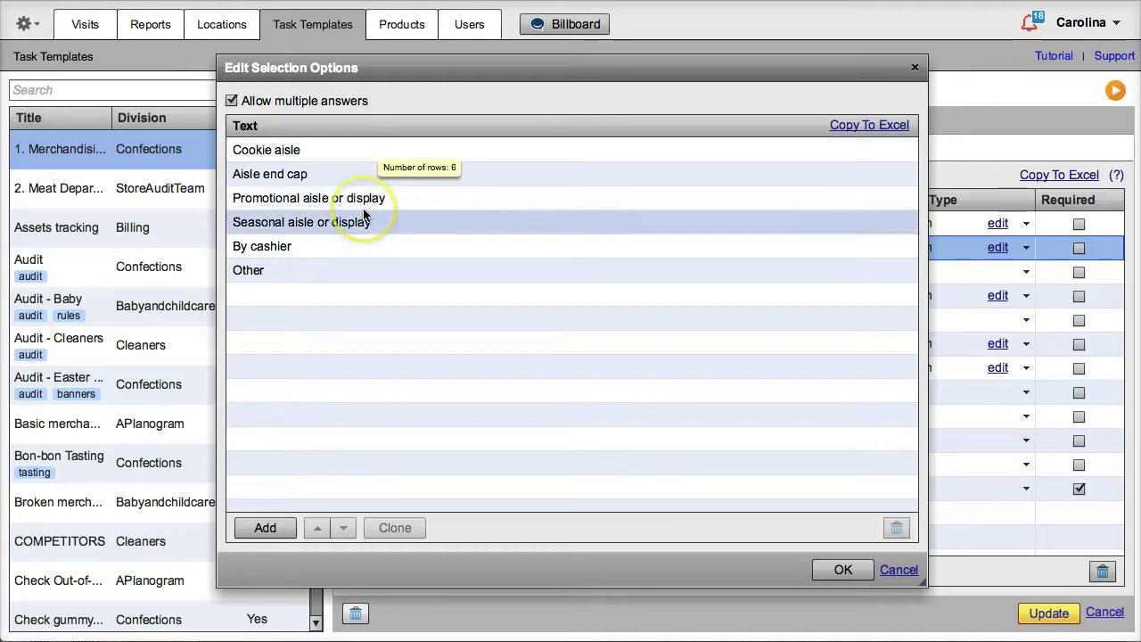
- Open '2. Meat Department Audit' and review its freezer rating question's 0–5 answer choices
{"action": "left_click", "coordinate": [843, 569]}
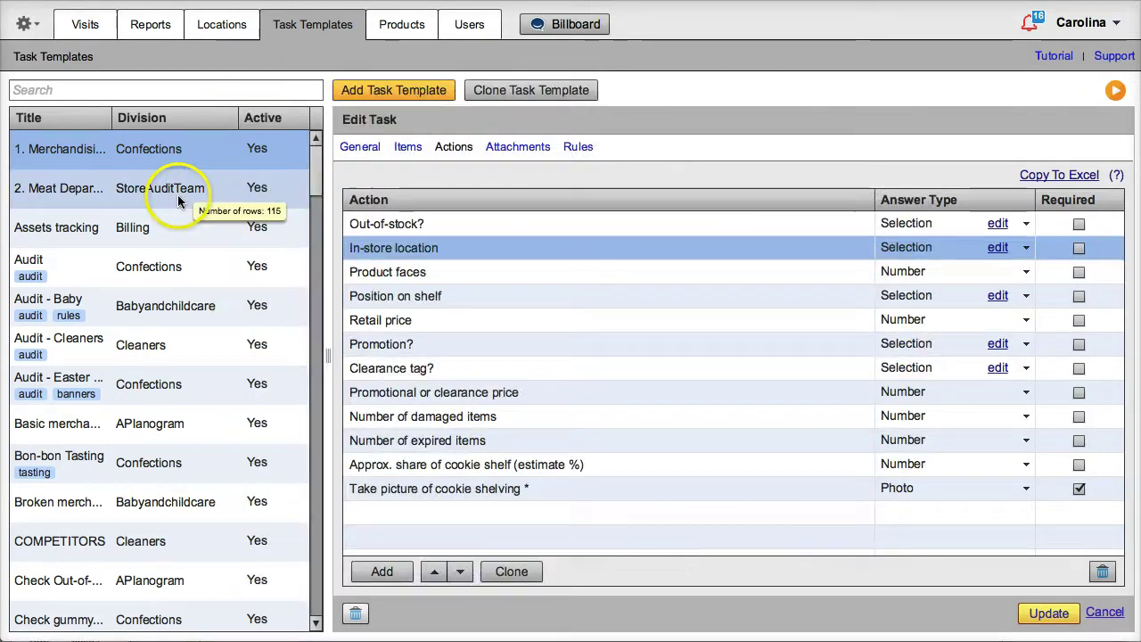
{"action": "left_click", "coordinate": [177, 194]}
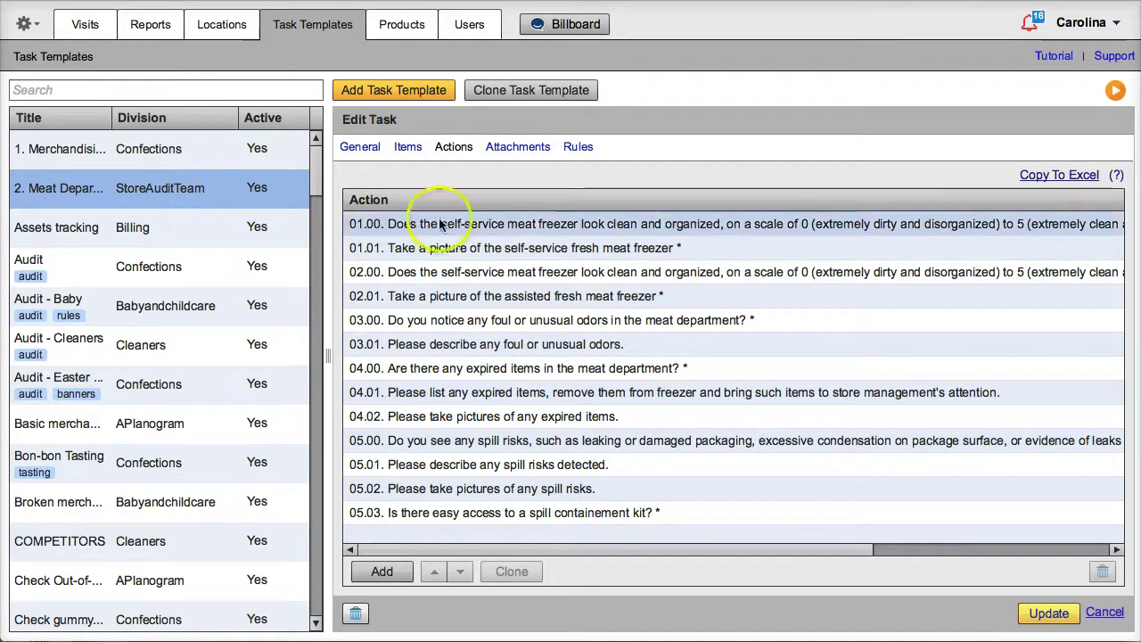
{"action": "left_click", "coordinate": [515, 231]}
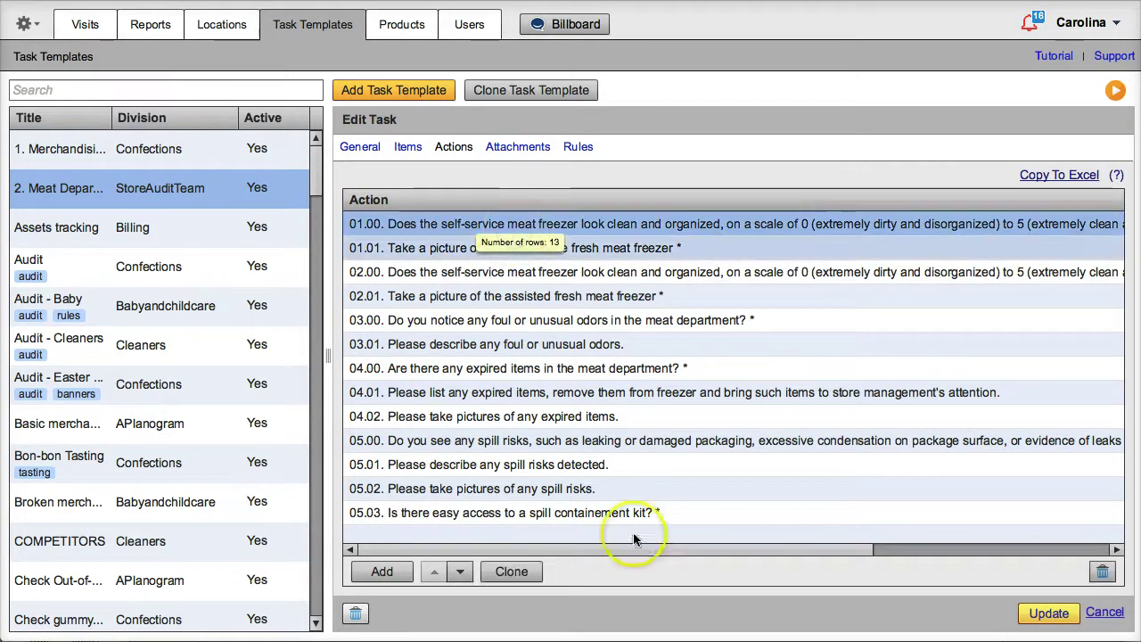
{"action": "mouse_move", "coordinate": [659, 546]}
{"action": "left_mouse_down"}
{"action": "mouse_move", "coordinate": [794, 549]}
{"action": "mouse_move", "coordinate": [913, 532]}
{"action": "left_mouse_up"}
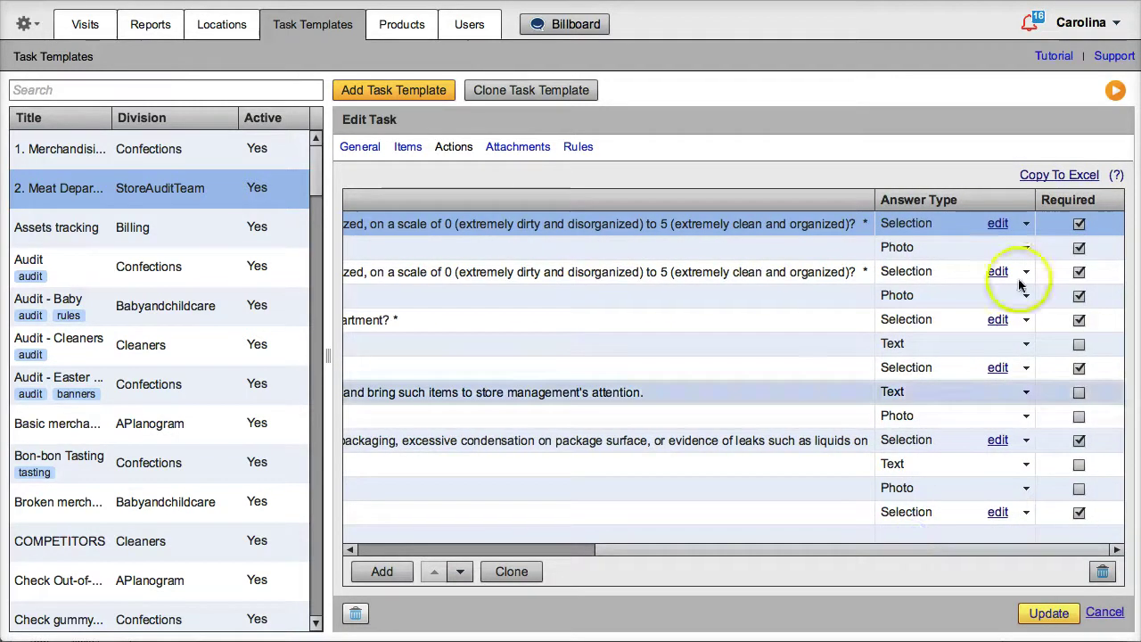
{"action": "left_click", "coordinate": [998, 225]}
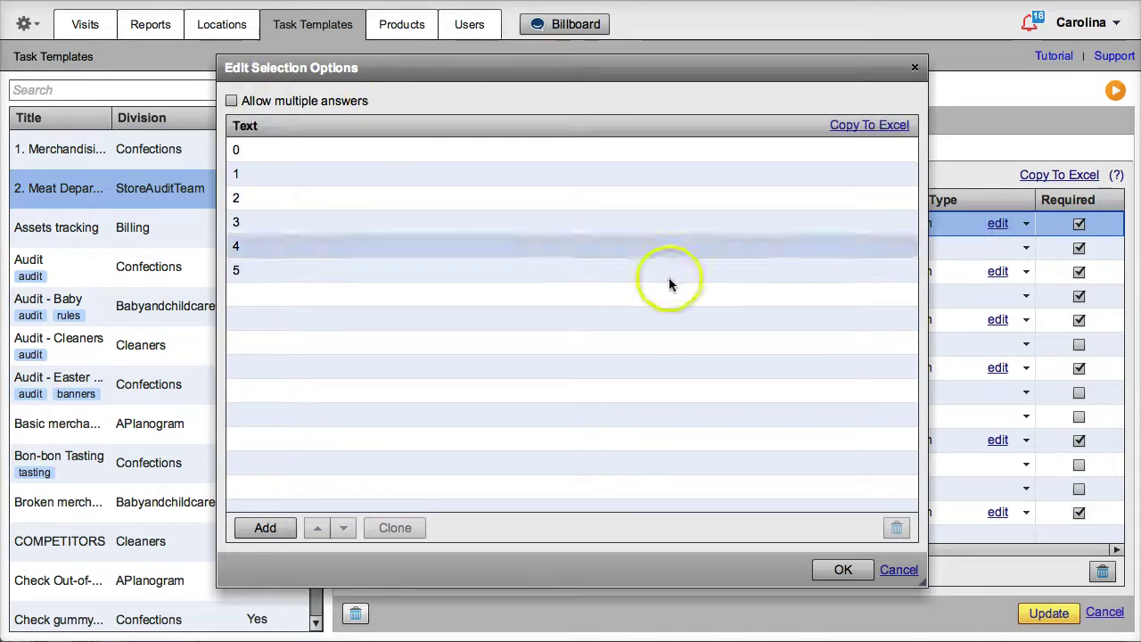
{"action": "left_click", "coordinate": [901, 569]}
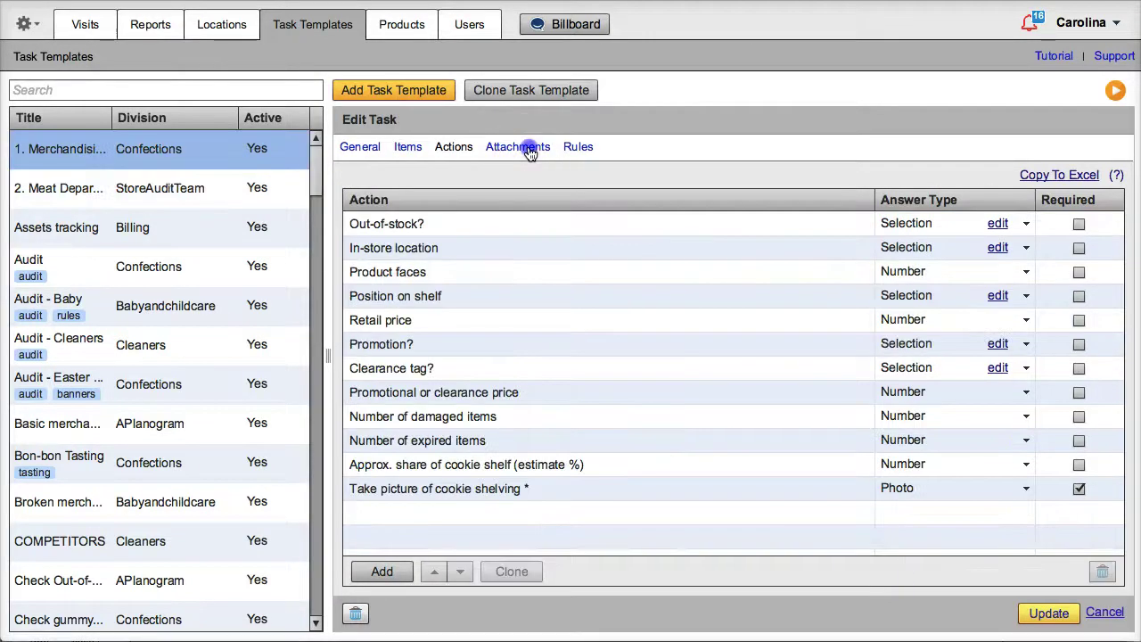
- View the Cookie planogram attachment on '1. Merchandising Audit Task', then show the mobile app's visits
{"action": "left_click", "coordinate": [528, 149]}
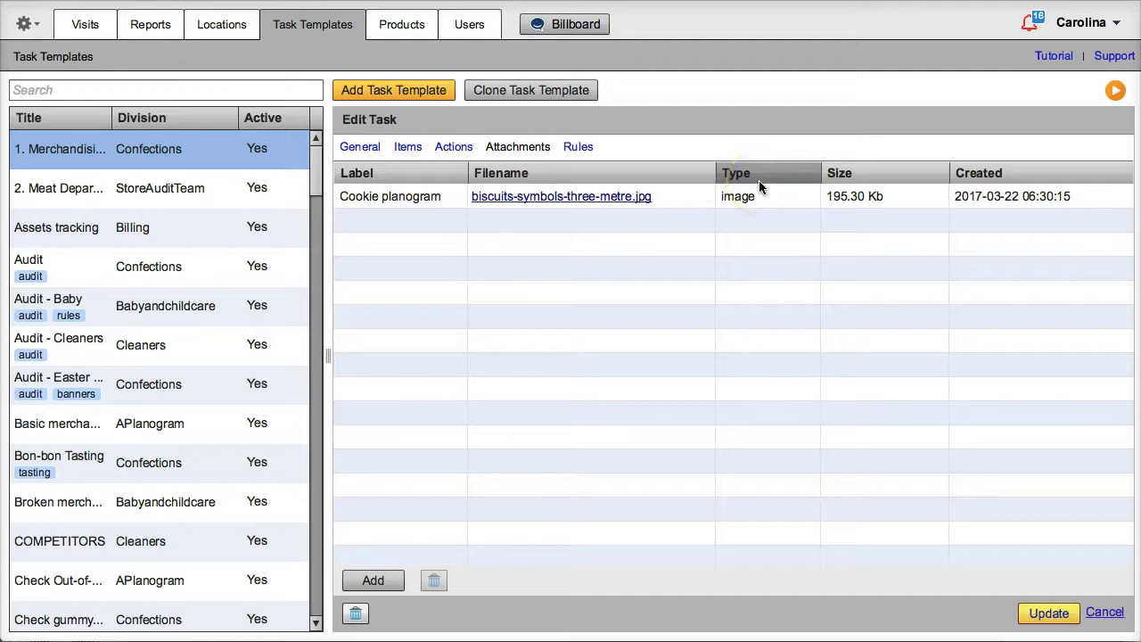
{"action": "left_click", "coordinate": [737, 194]}
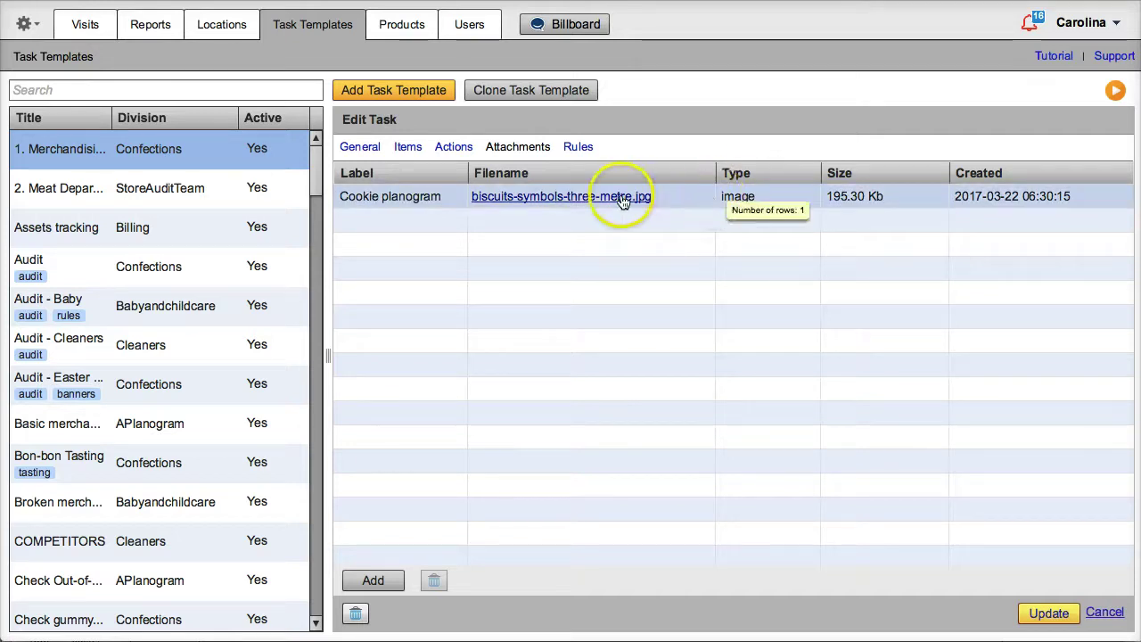
{"action": "left_click", "coordinate": [691, 290]}
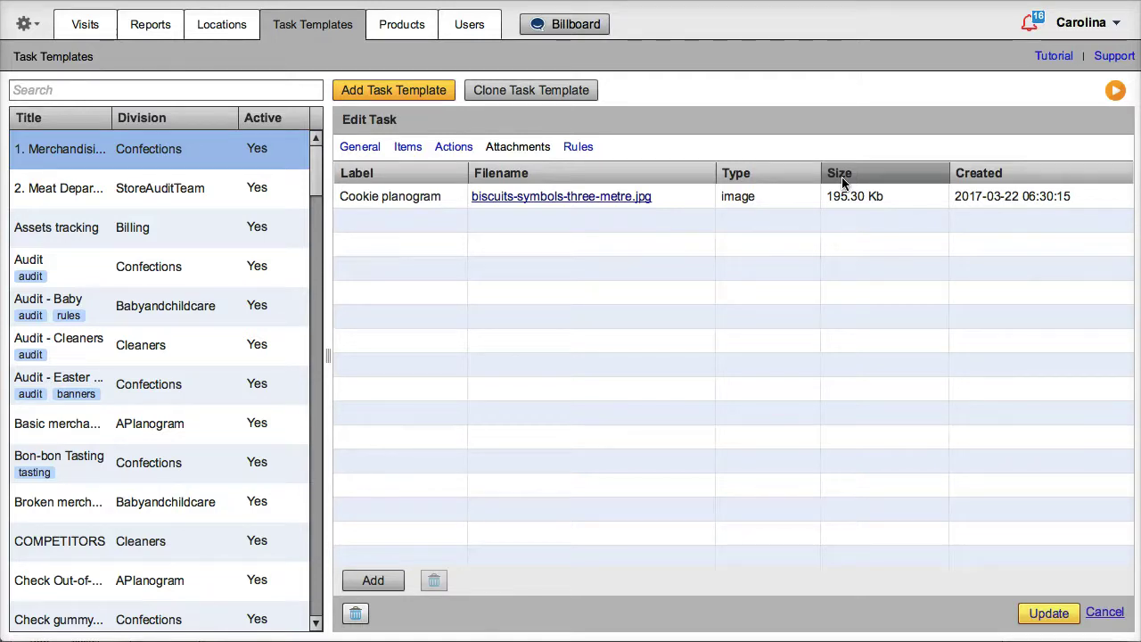
{"action": "left_click", "coordinate": [1025, 102]}
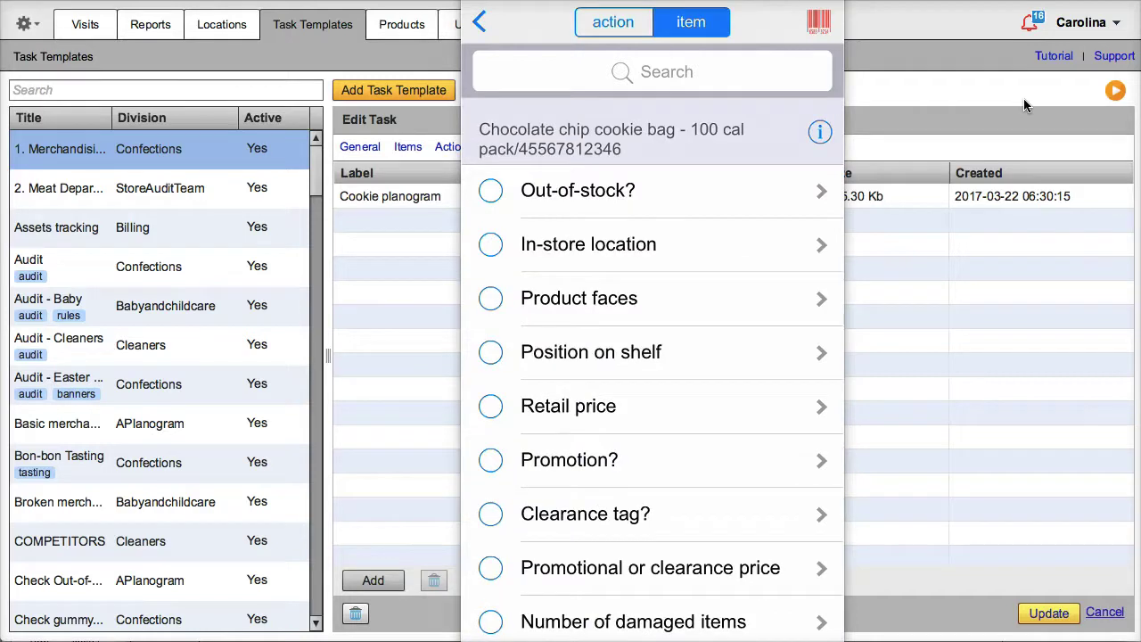
- Operate the Publix p32 visit screen in the mobile app
{"action": "left_click", "coordinate": [1111, 184]}
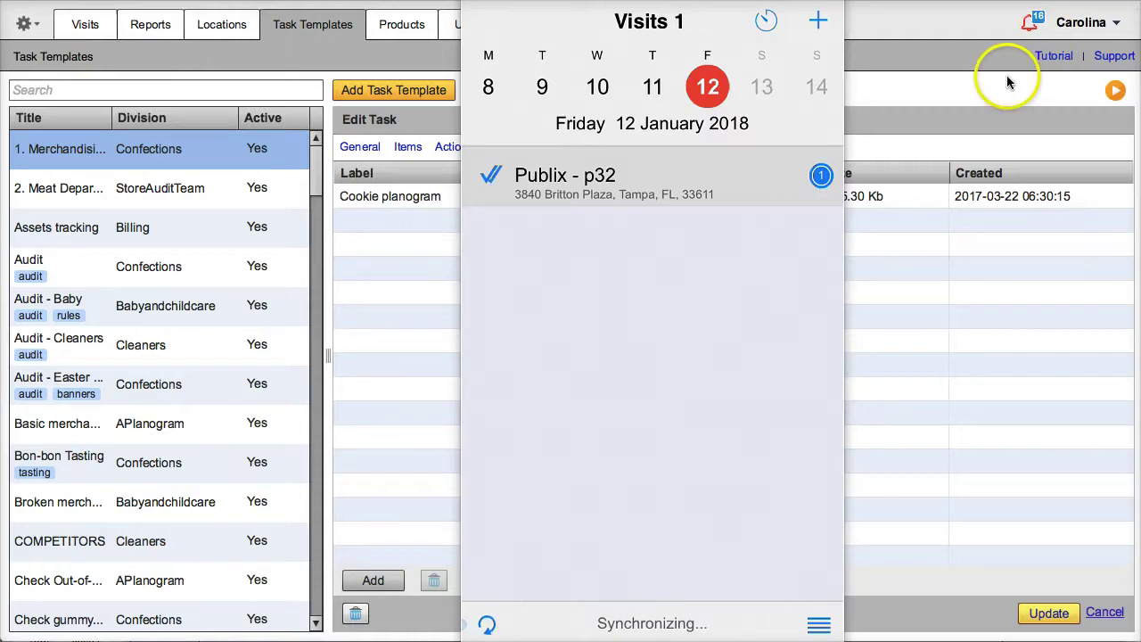
- Run a Closed Visits Task report for '1. Merchandising Audit Task' and scroll its 01/12/2018 results
{"action": "left_click", "coordinate": [156, 31]}
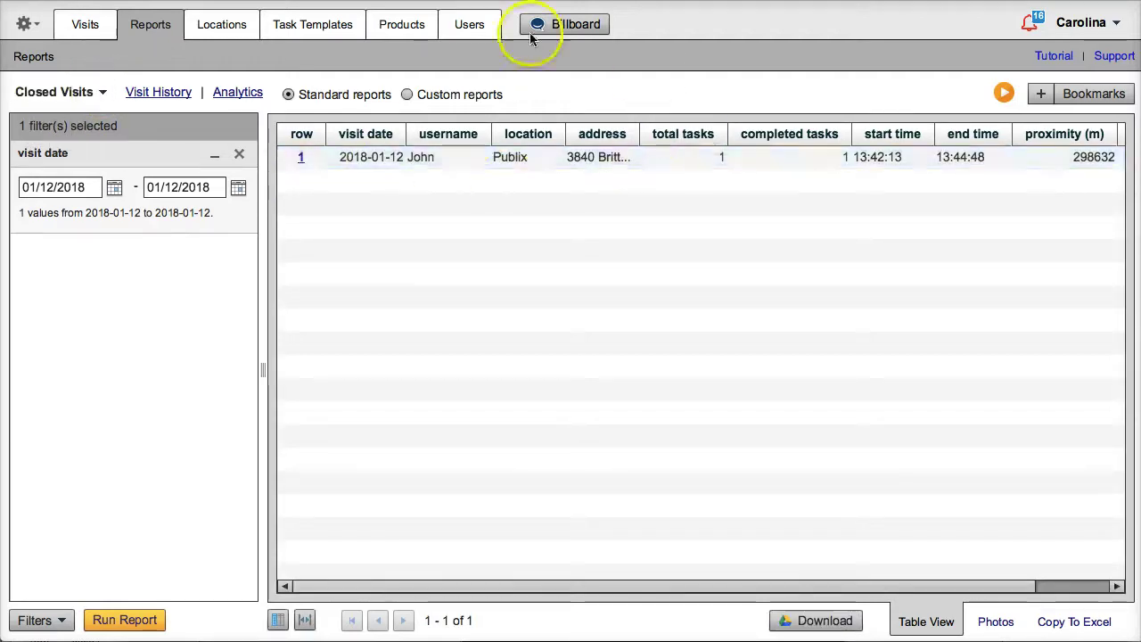
{"action": "left_click", "coordinate": [105, 100]}
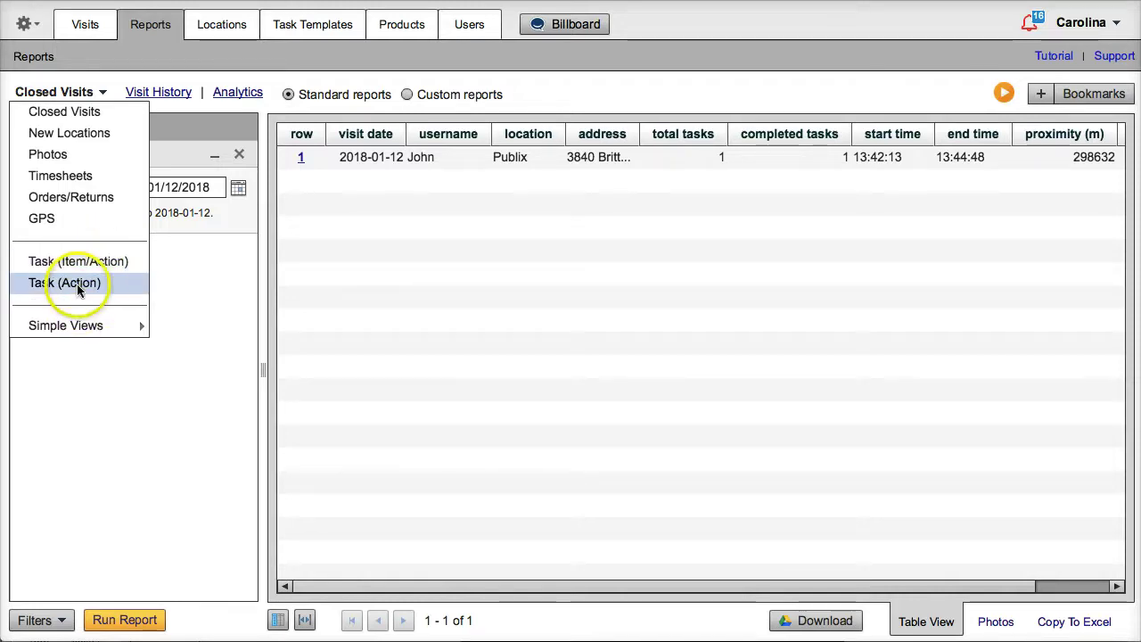
{"action": "left_click", "coordinate": [75, 264]}
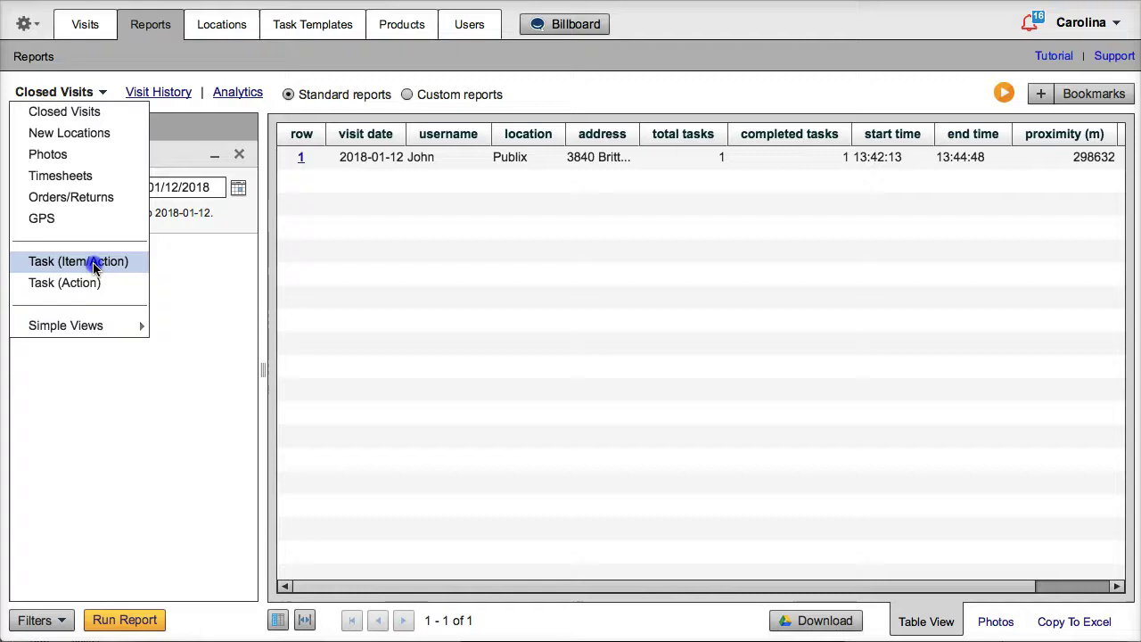
{"action": "left_click", "coordinate": [24, 168]}
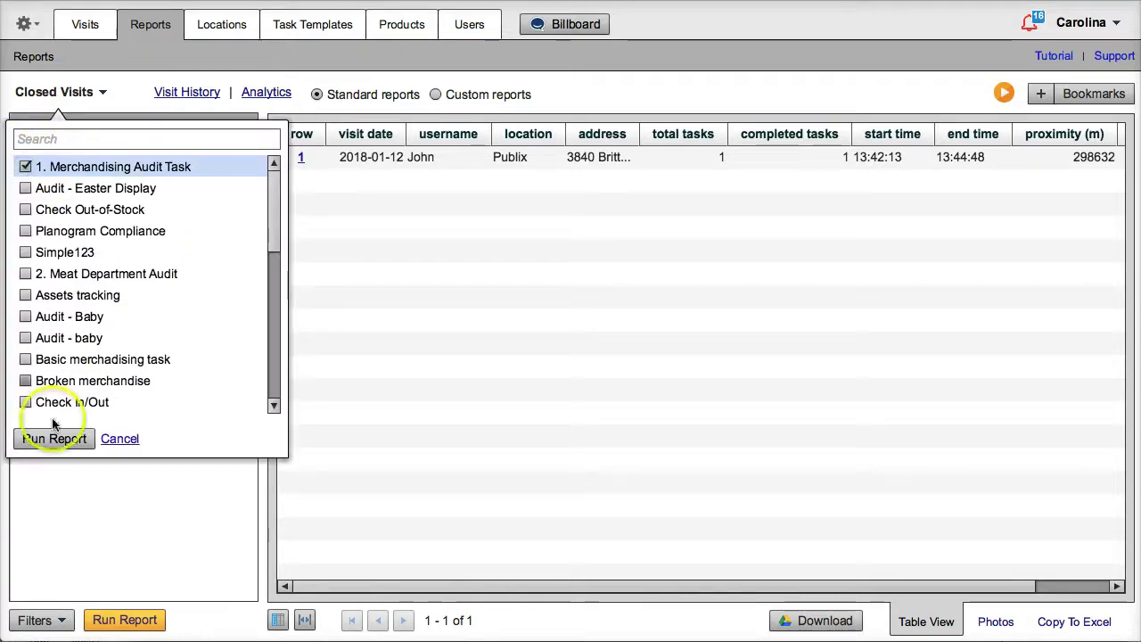
{"action": "left_click", "coordinate": [45, 440]}
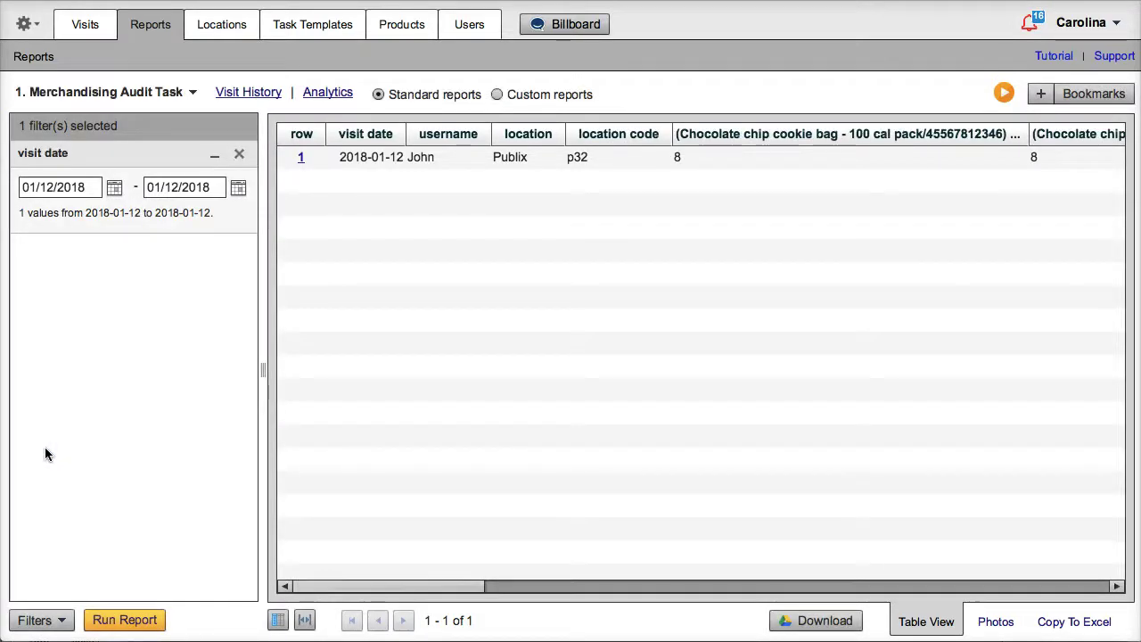
{"action": "left_click_drag", "start_coordinate": [469, 586], "coordinate": [327, 588]}
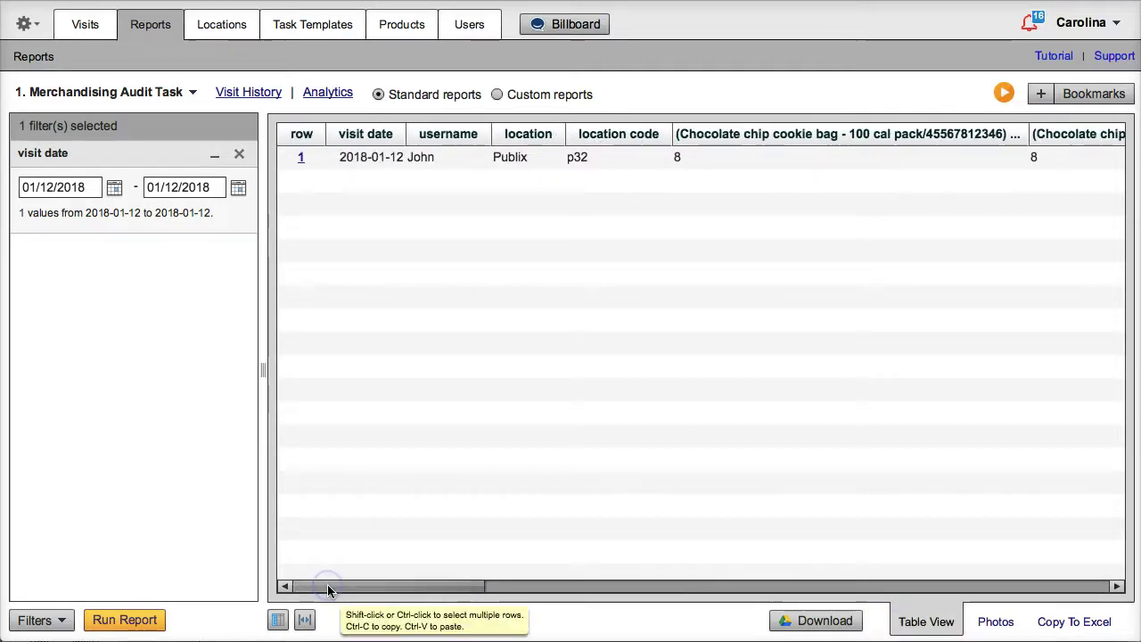
- Rerun the audit task as a Task (Item/Action) report and widen the barcode column
{"action": "left_click", "coordinate": [188, 93]}
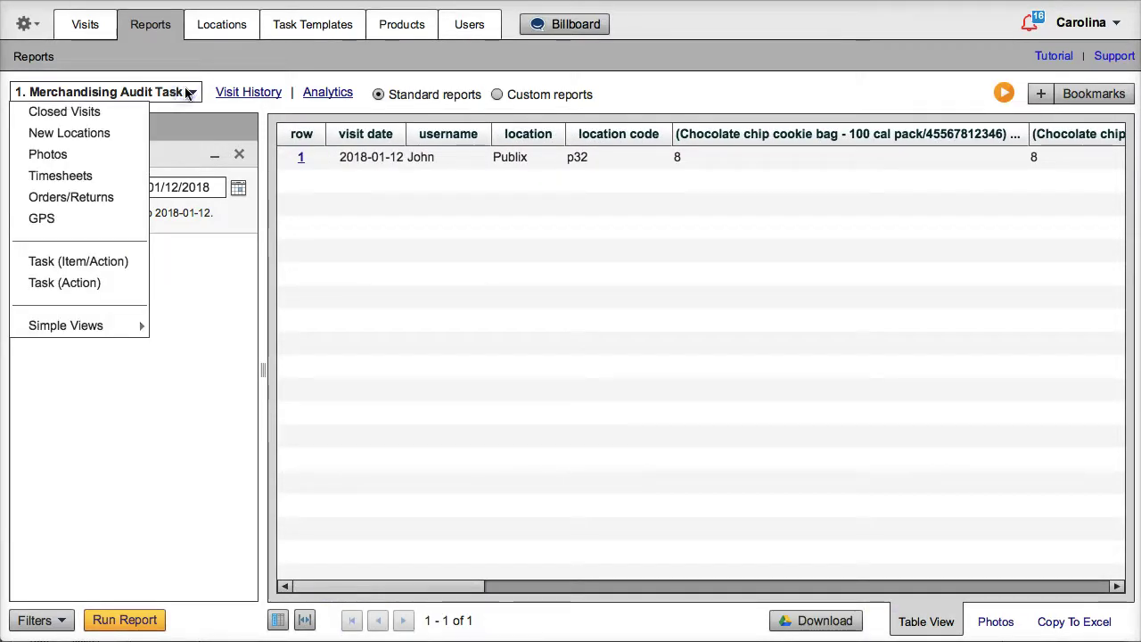
{"action": "left_click", "coordinate": [86, 282]}
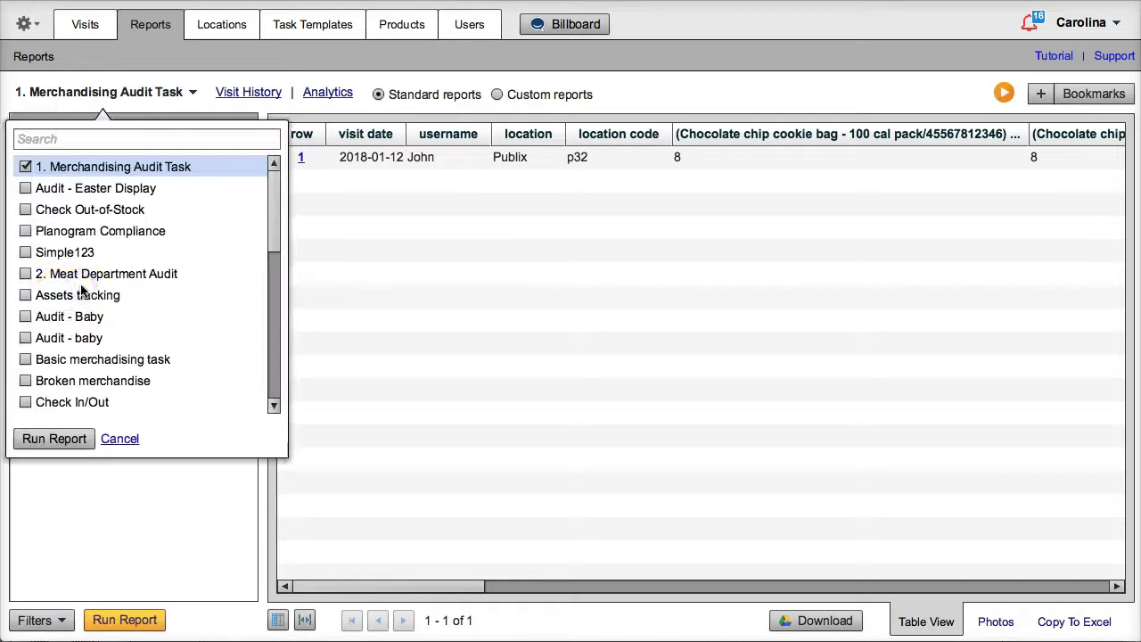
{"action": "left_click", "coordinate": [52, 437]}
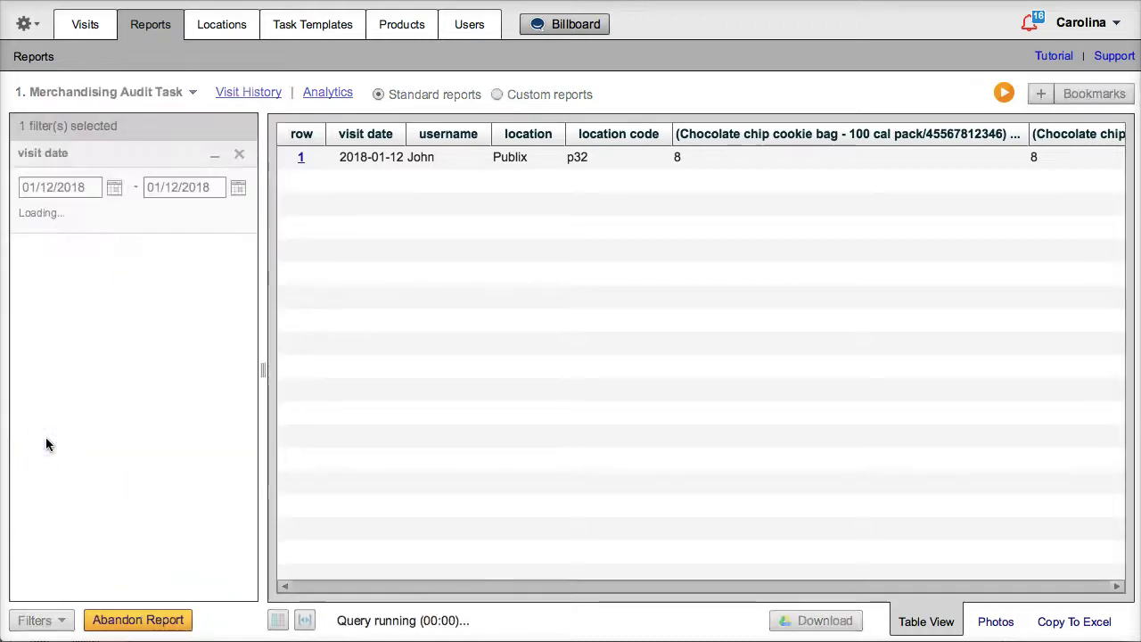
{"action": "left_click", "coordinate": [487, 161]}
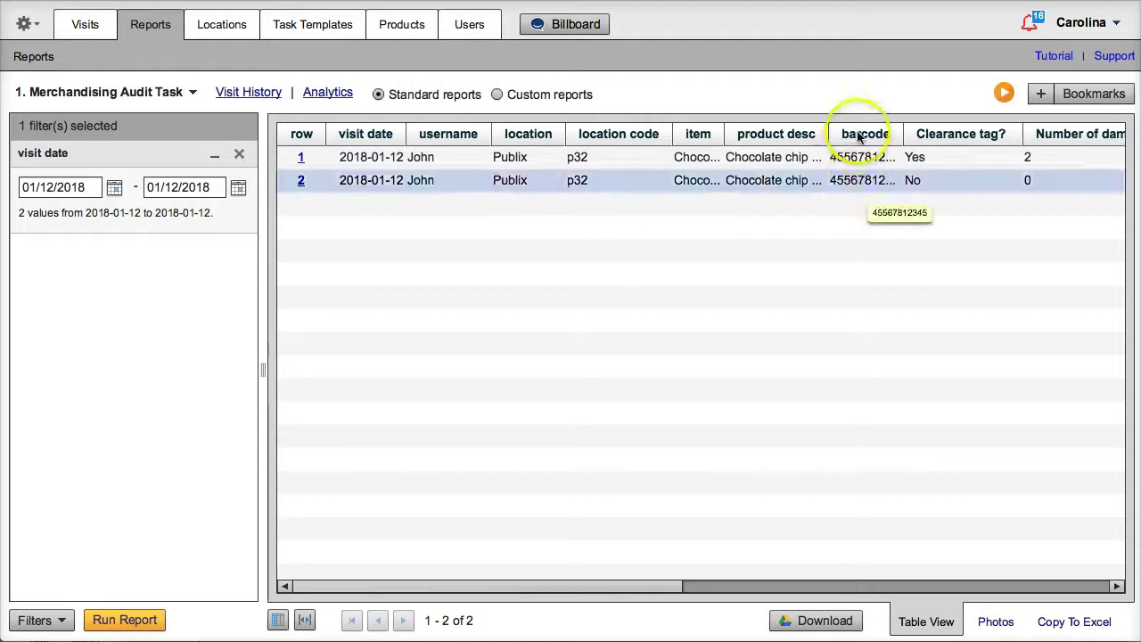
{"action": "left_click_drag", "start_coordinate": [859, 136], "coordinate": [985, 135]}
{"action": "left_click_drag", "start_coordinate": [657, 586], "coordinate": [502, 586]}
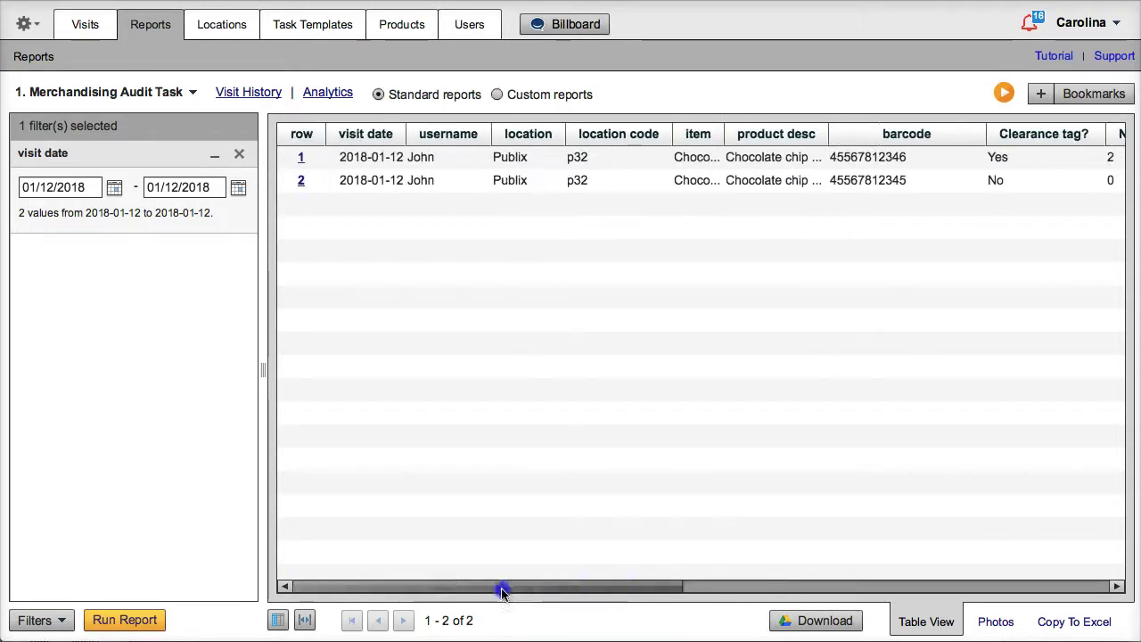
- Add barcode as a report filter by searching 'bar', and save it
{"action": "left_click", "coordinate": [64, 621]}
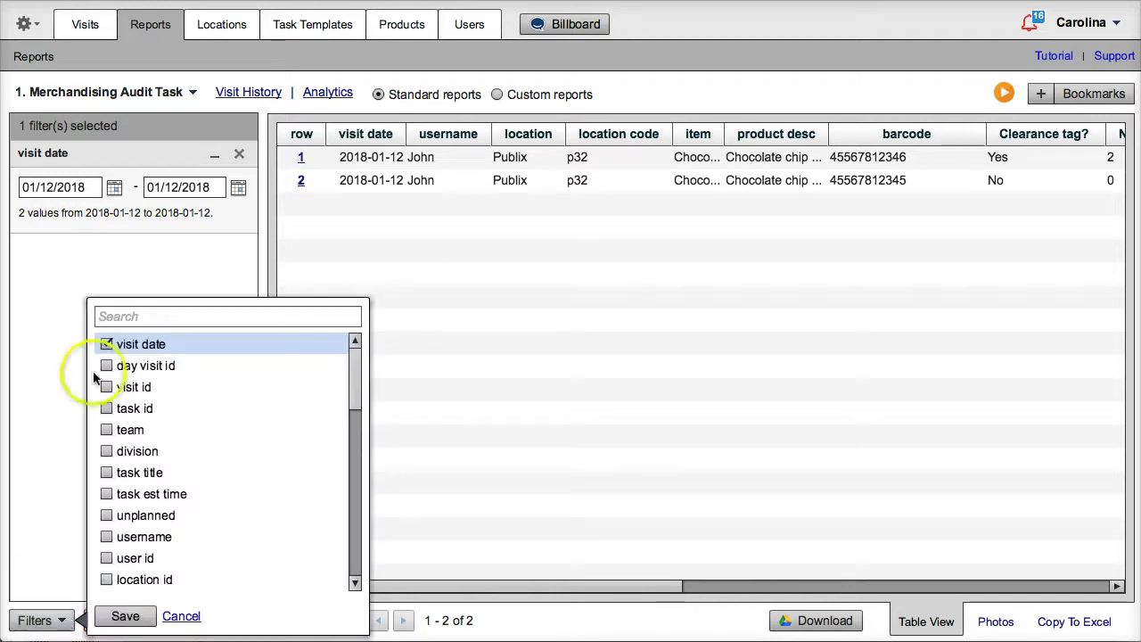
{"action": "left_click", "coordinate": [161, 309]}
{"action": "type", "text": "bar"}
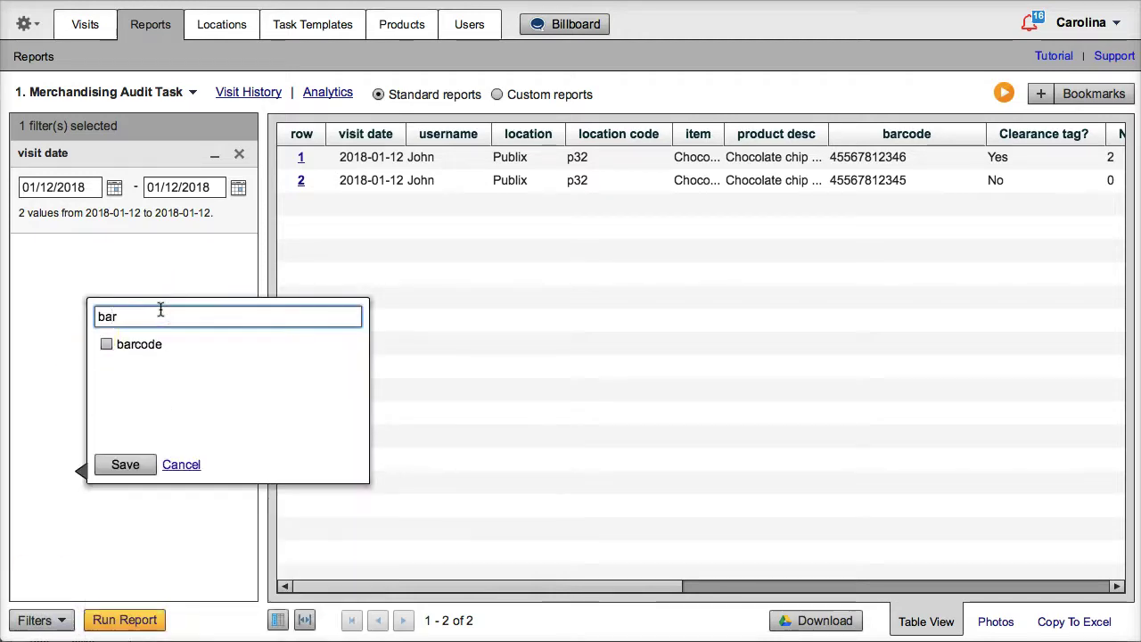
{"action": "left_click", "coordinate": [107, 345]}
{"action": "left_click", "coordinate": [124, 468]}
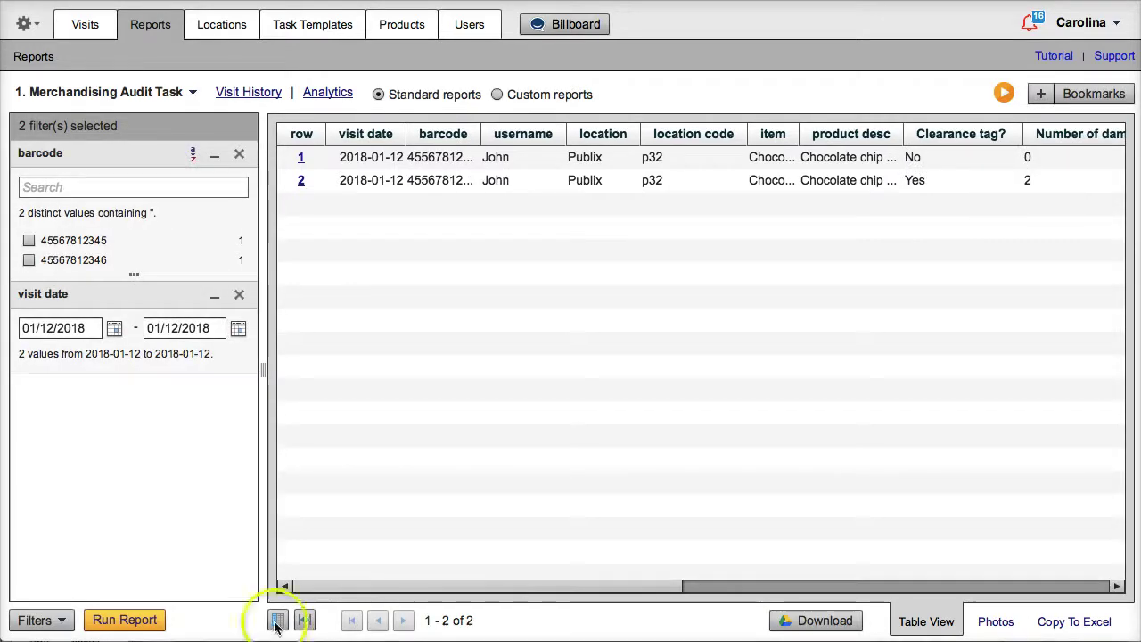
{"action": "left_click", "coordinate": [277, 623]}
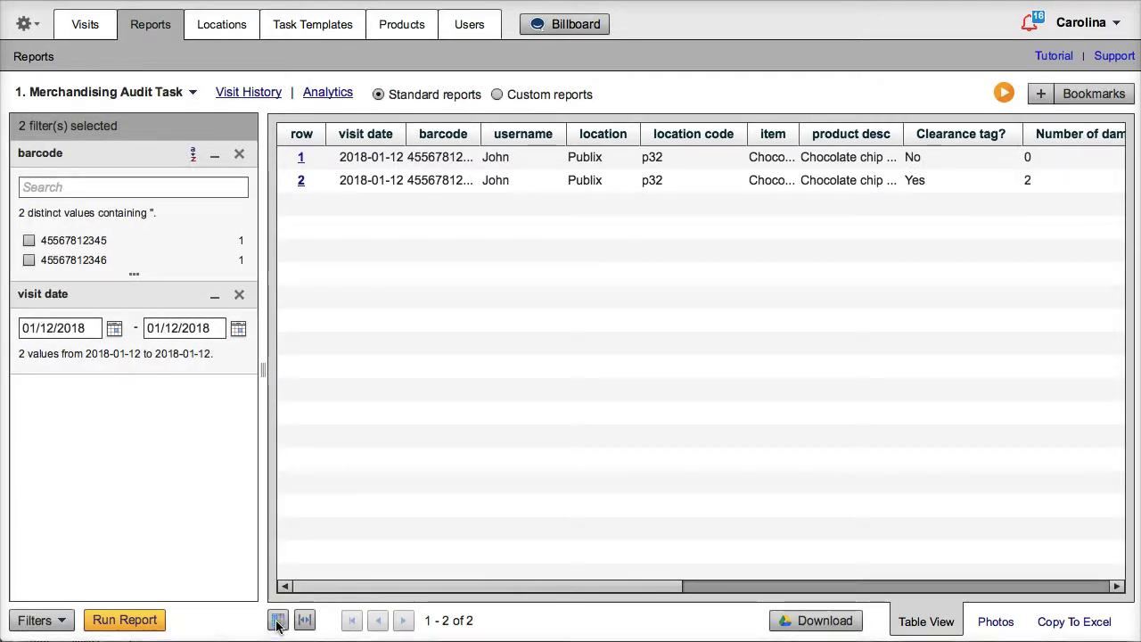
{"action": "left_click", "coordinate": [278, 623]}
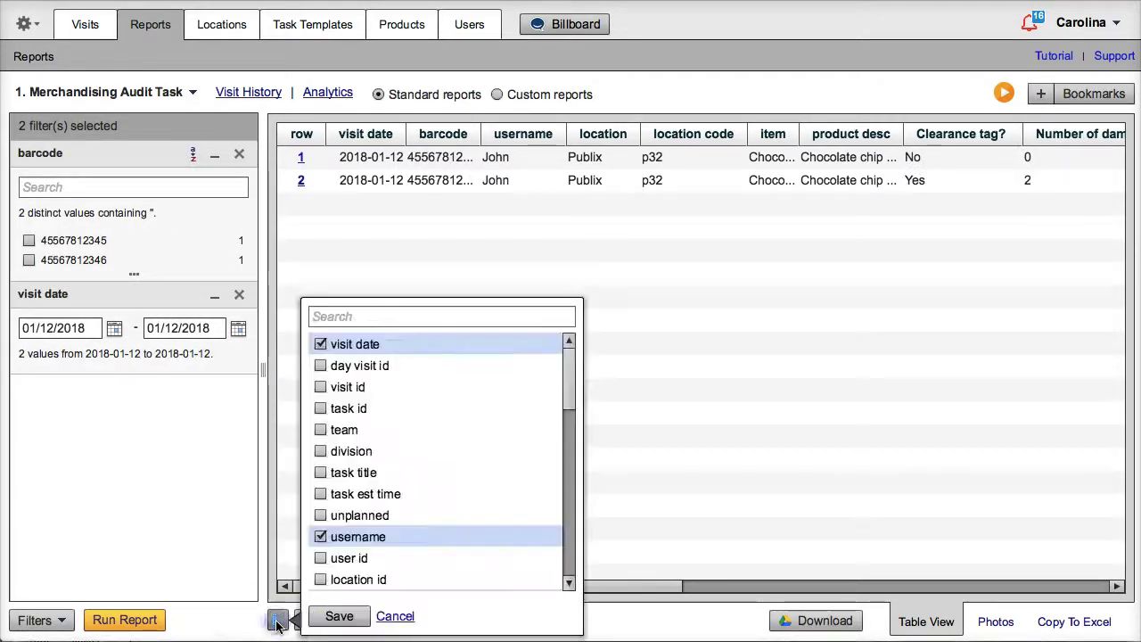
{"action": "left_click", "coordinate": [320, 472]}
{"action": "left_click", "coordinate": [340, 617]}
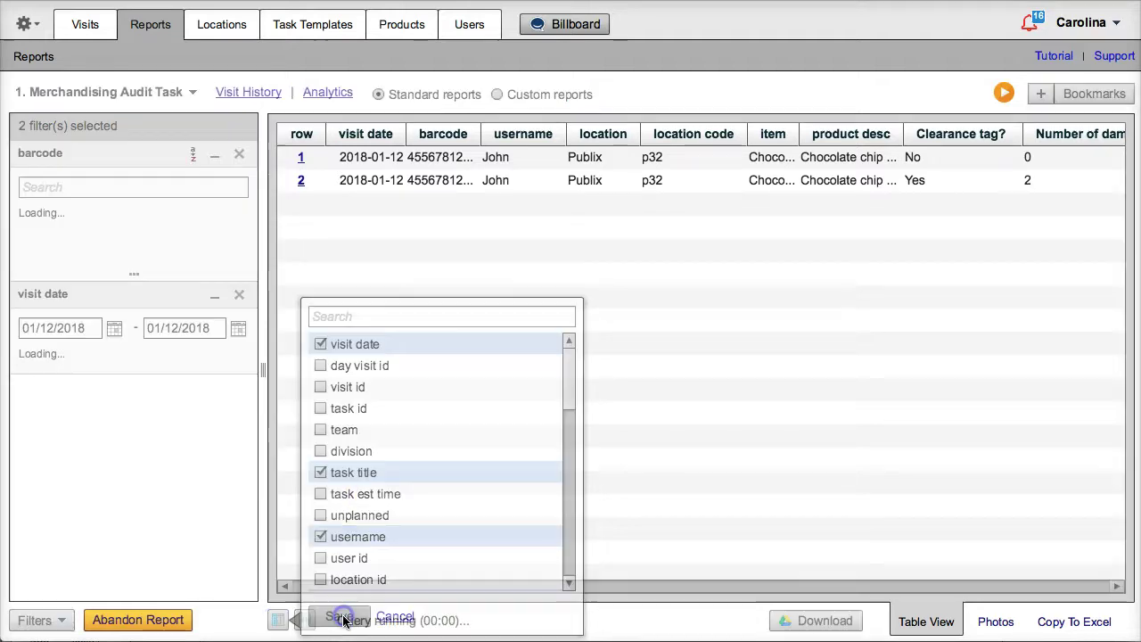
{"action": "left_click", "coordinate": [993, 623]}
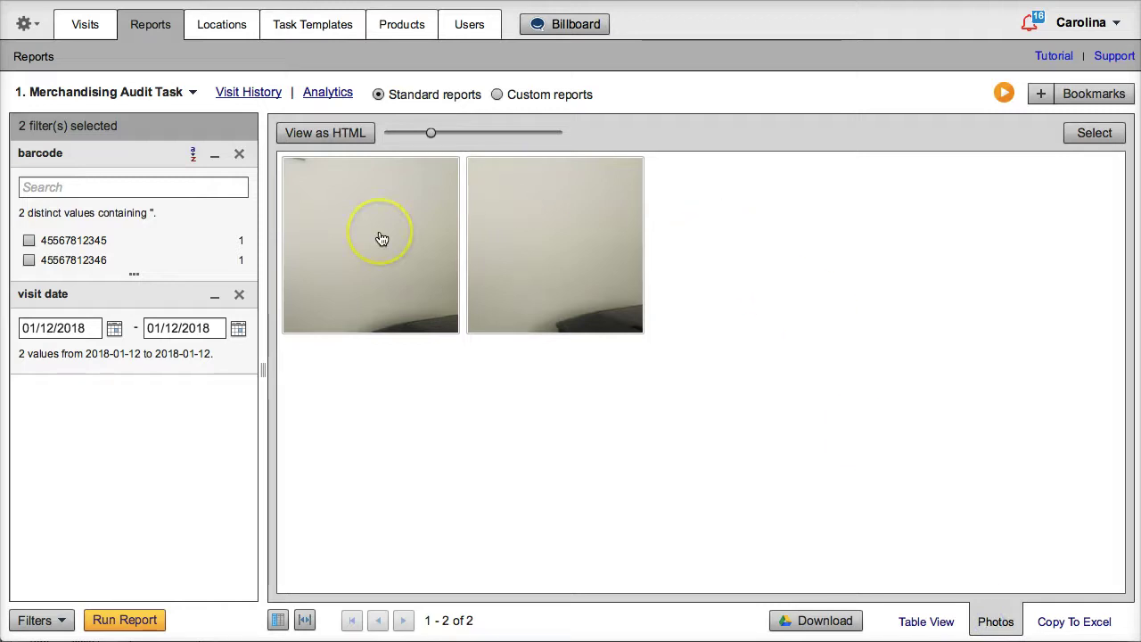
{"action": "mouse_move", "coordinate": [381, 239]}
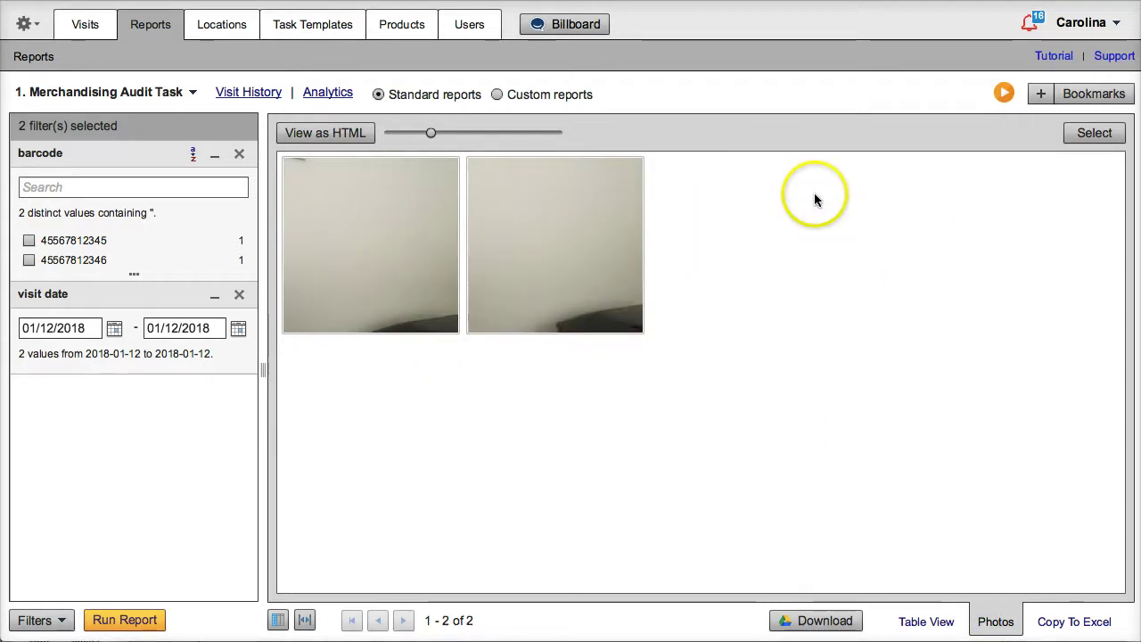
- Reschedule the p32 audit visit from the second photo to 01/15/2018 with note 'Please verify'
{"action": "right_click", "coordinate": [604, 259]}
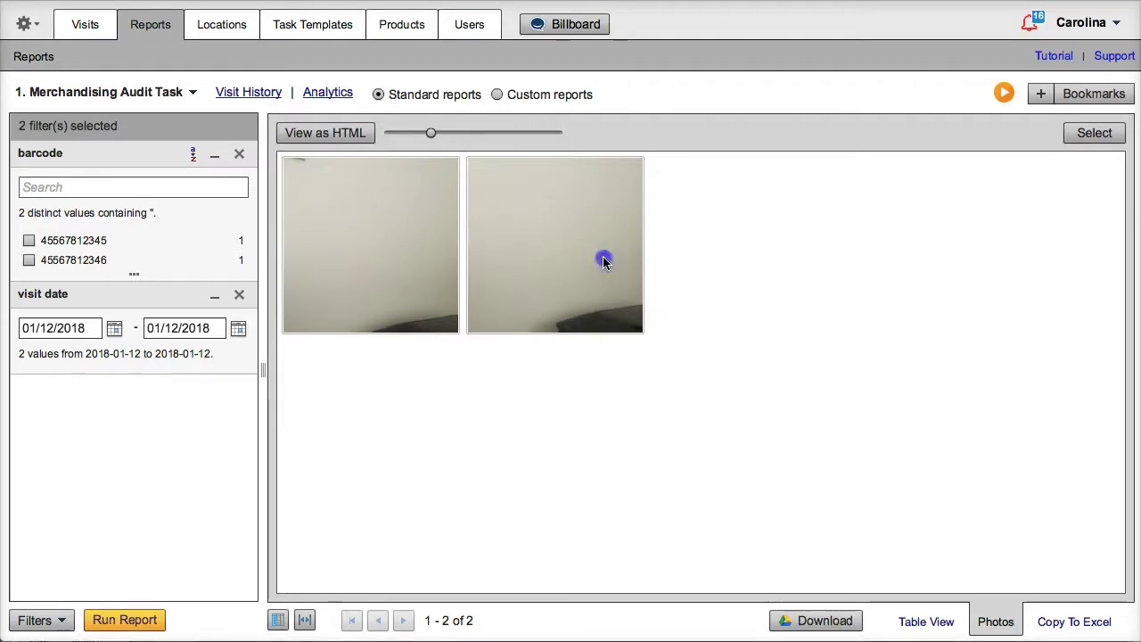
{"action": "left_click", "coordinate": [628, 268]}
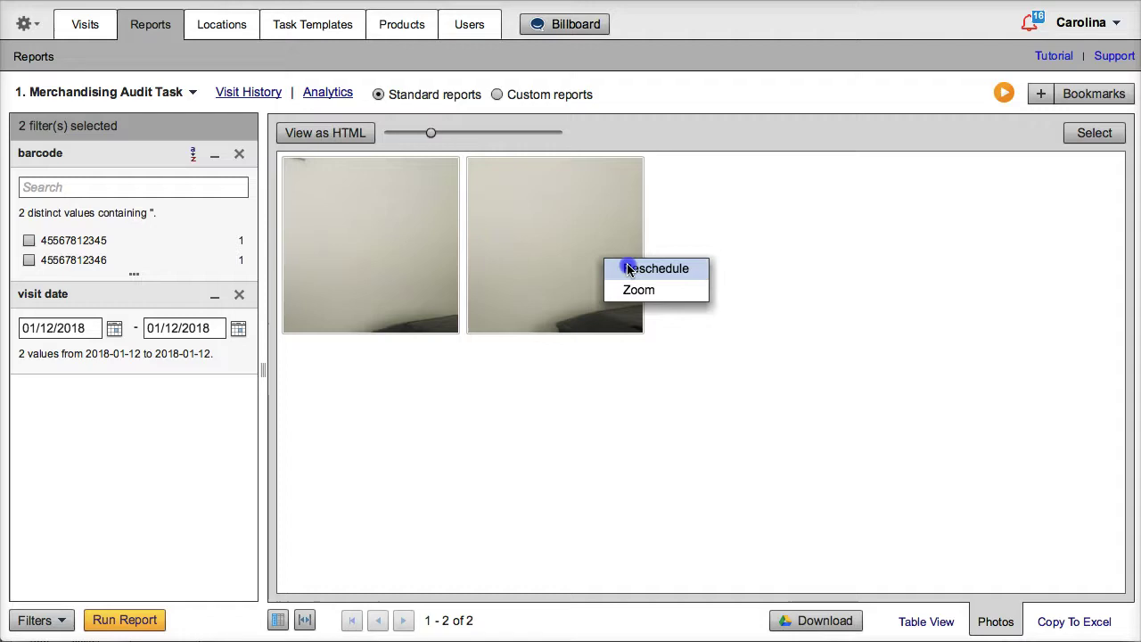
{"action": "left_click", "coordinate": [711, 209]}
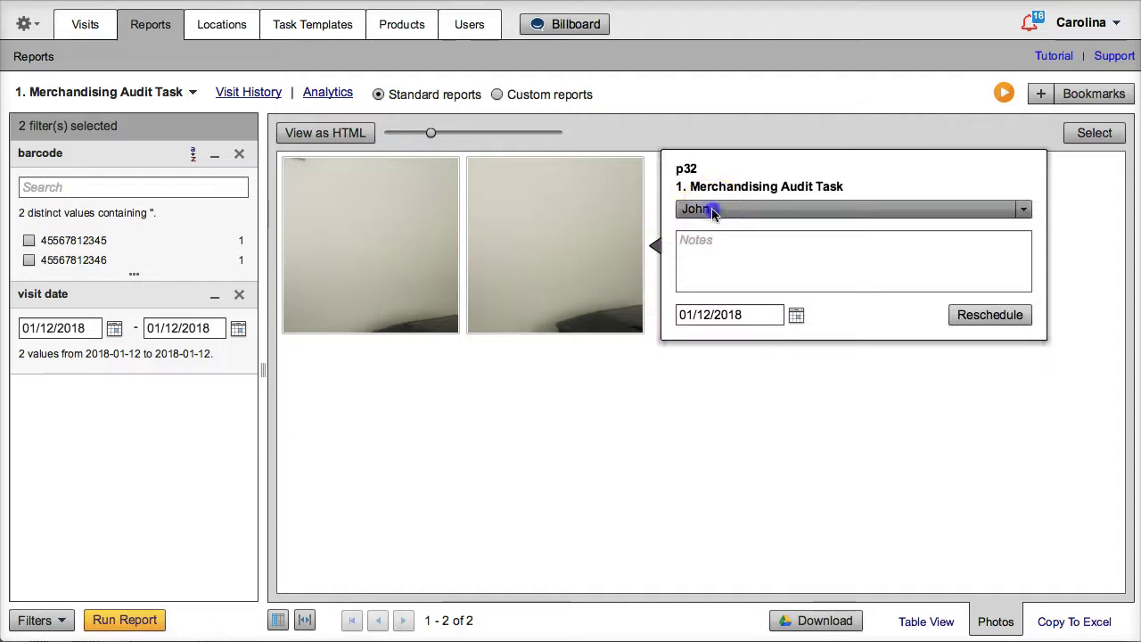
{"action": "left_click", "coordinate": [796, 315]}
{"action": "left_click", "coordinate": [826, 411]}
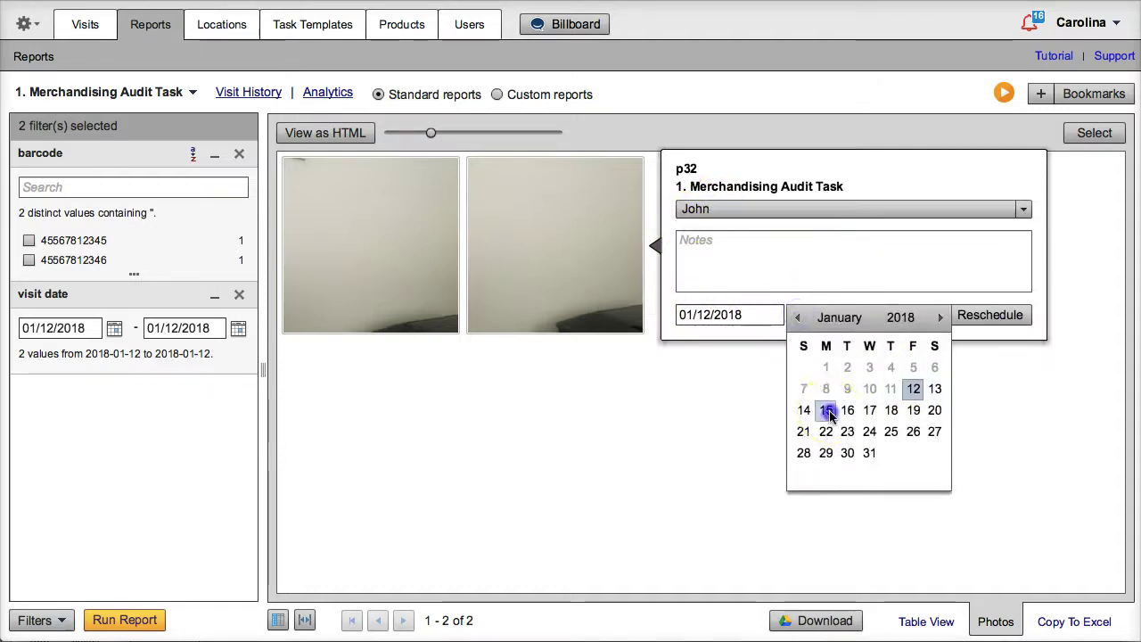
{"action": "left_click", "coordinate": [831, 259]}
{"action": "type", "text": "Please verify"}
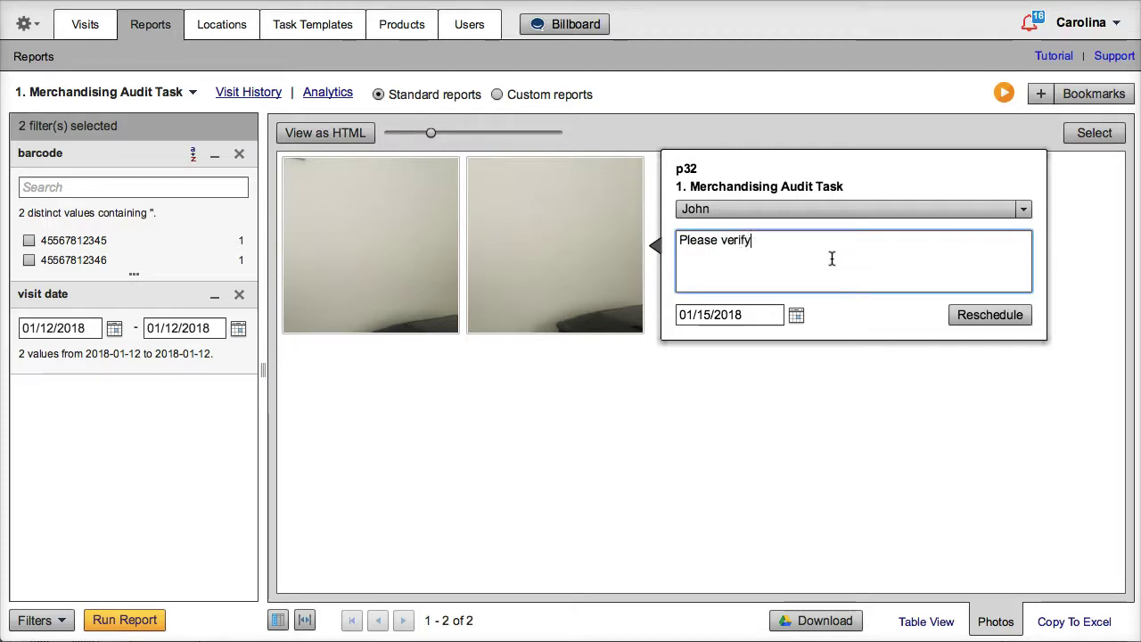
{"action": "left_click", "coordinate": [1025, 316]}
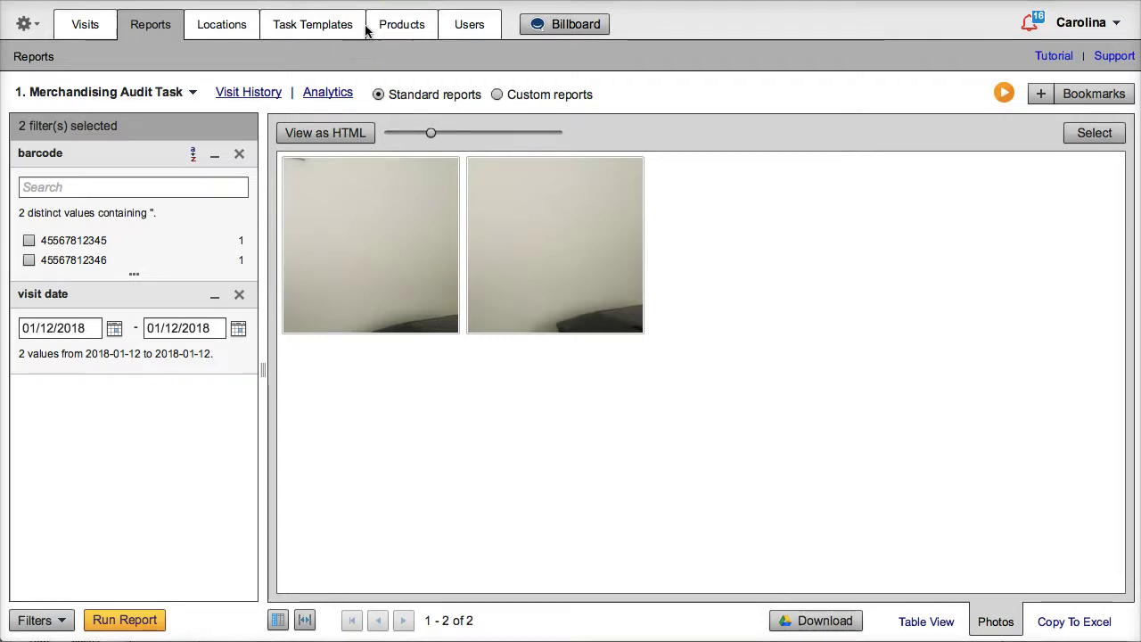
- Show Analytics for 1. Merchandising Audit Task over 2017-10-02 to 2018-01-12
{"action": "left_click", "coordinate": [349, 63]}
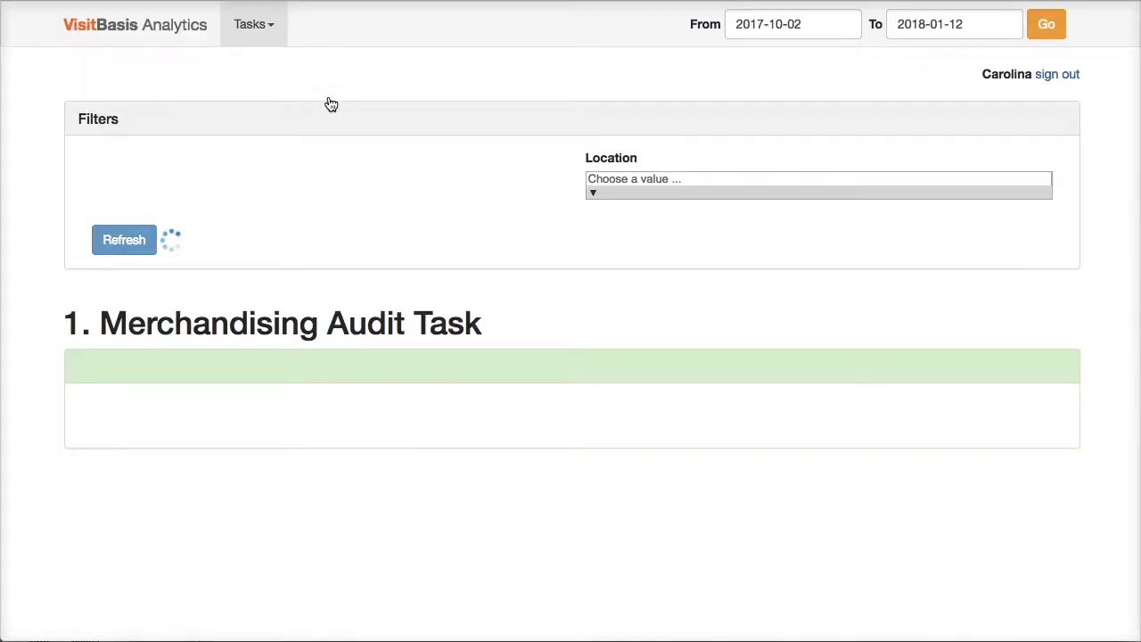
{"action": "left_click", "coordinate": [257, 23]}
{"action": "left_click", "coordinate": [268, 82]}
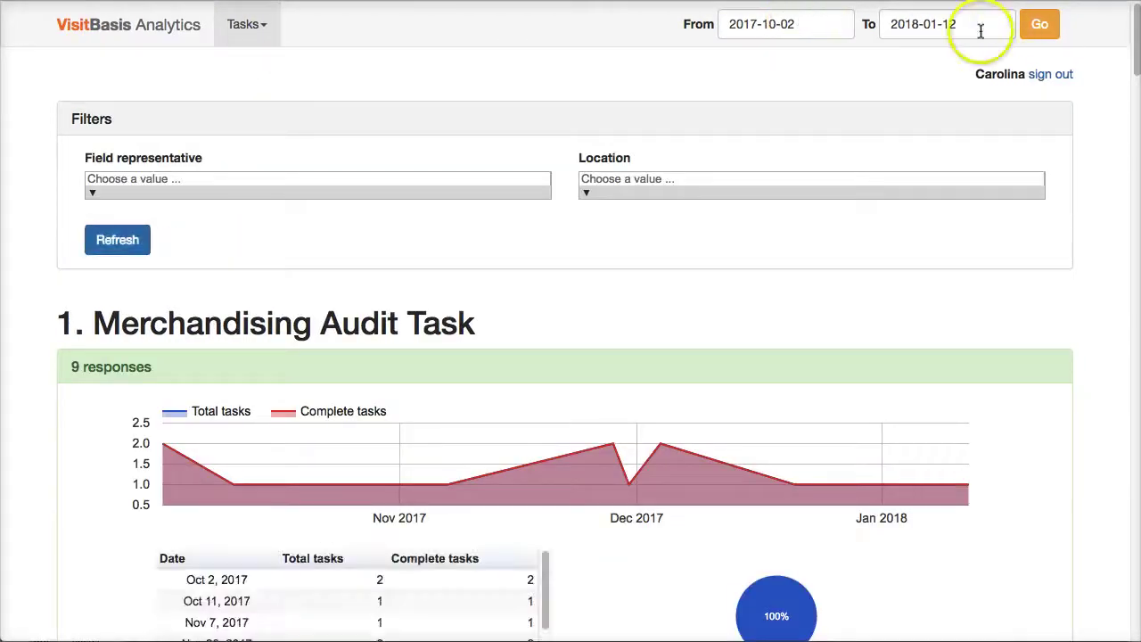
{"action": "left_click", "coordinate": [1044, 36]}
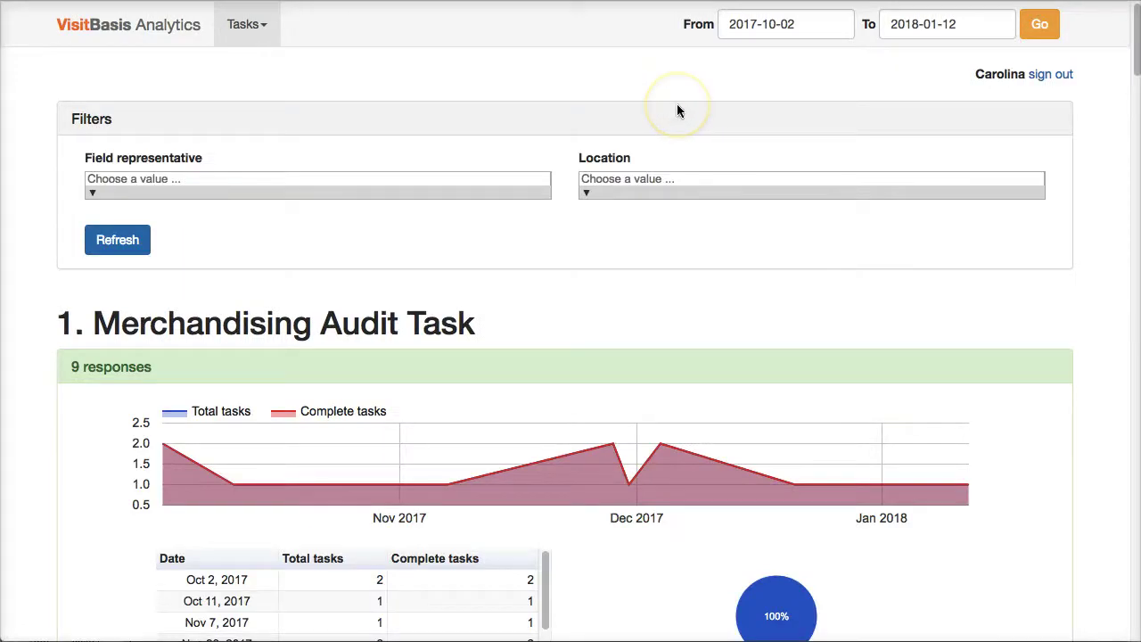
- Inspect the Field representative and Location dropdowns without applying any filter
{"action": "left_click", "coordinate": [94, 195]}
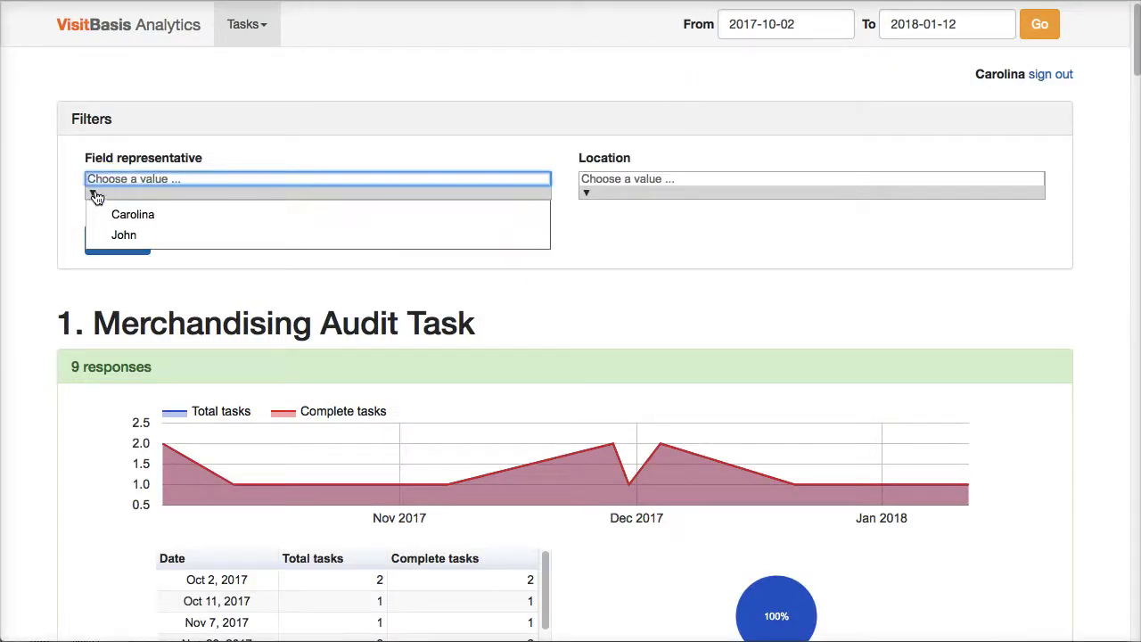
{"action": "left_click", "coordinate": [319, 144]}
{"action": "left_click", "coordinate": [595, 195]}
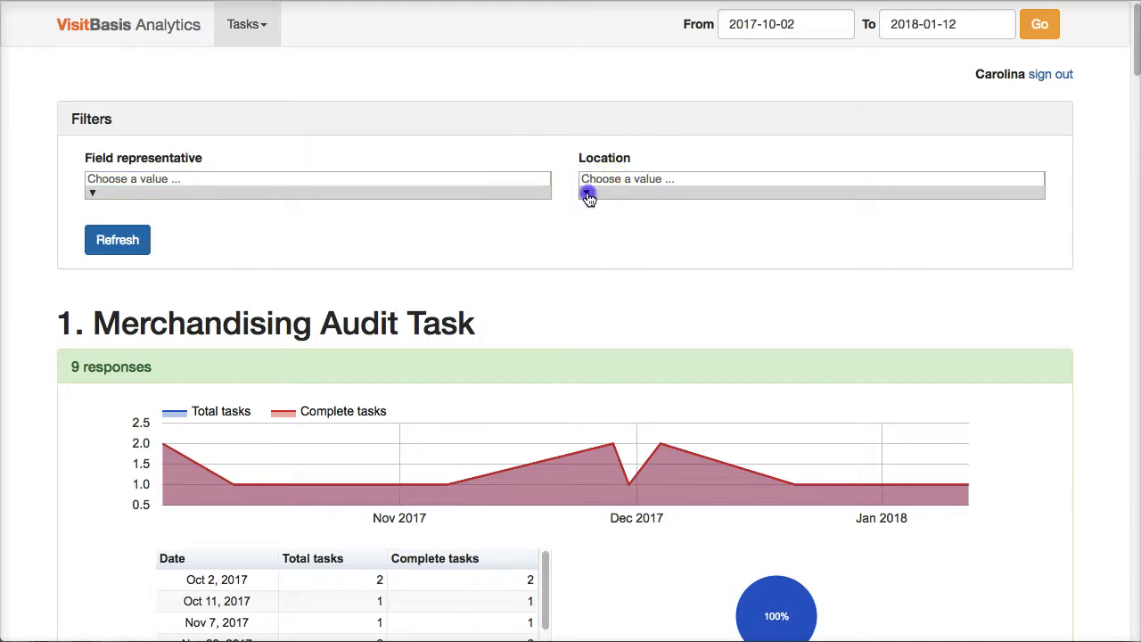
{"action": "left_click", "coordinate": [476, 108]}
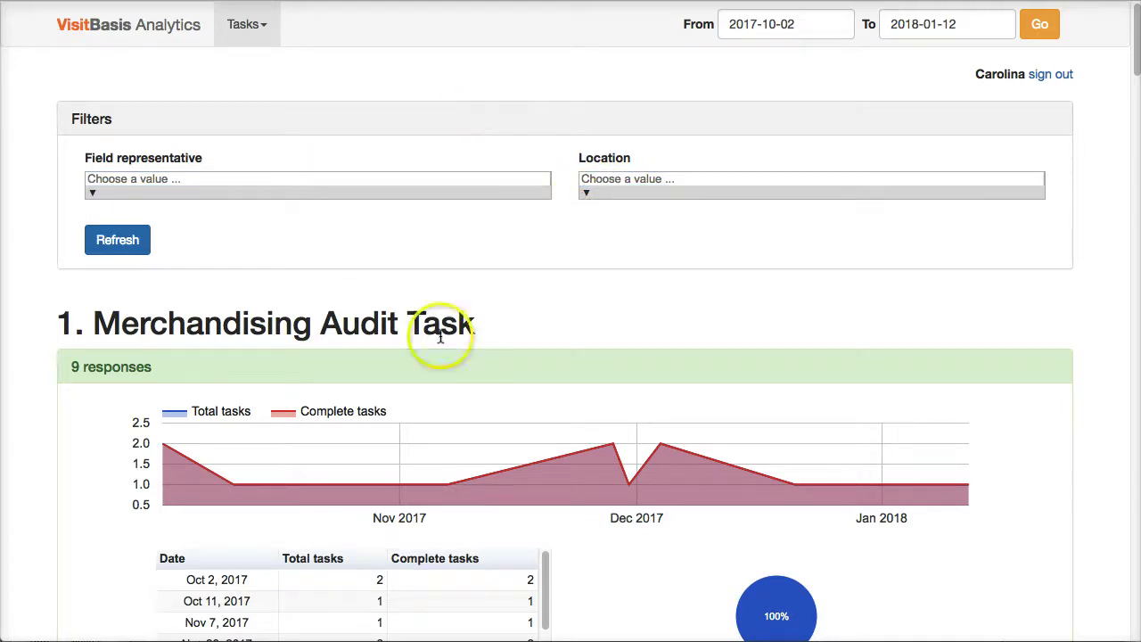
{"action": "scroll", "coordinate": [435, 329], "scroll_direction": "down", "scroll_amount": 3}
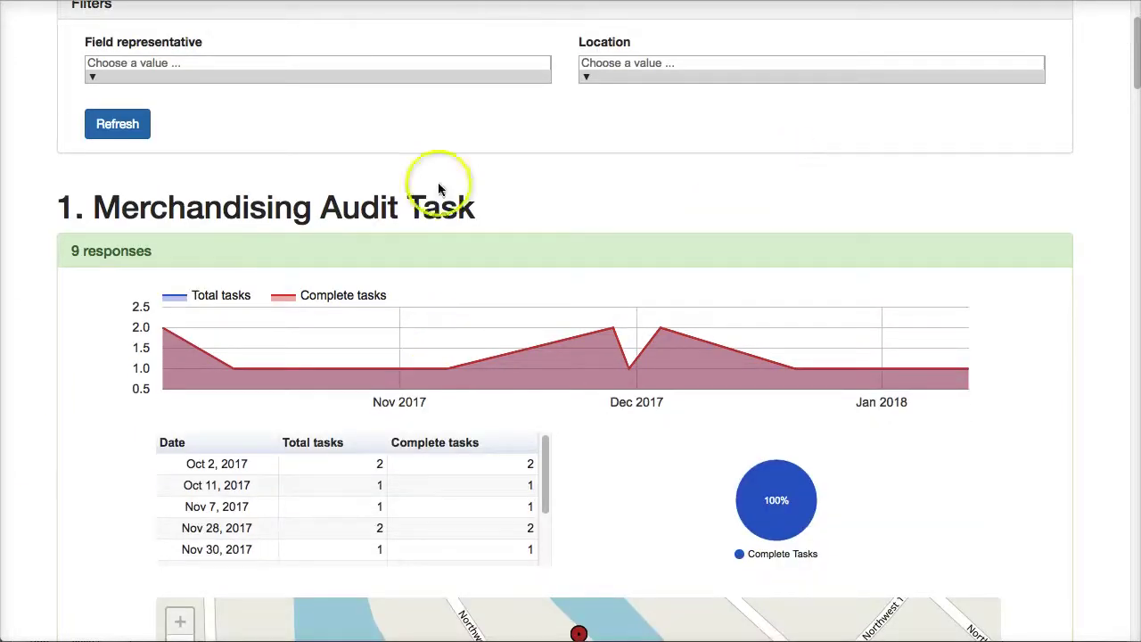
{"action": "scroll", "coordinate": [236, 299], "scroll_direction": "down", "scroll_amount": 5}
{"action": "scroll", "coordinate": [238, 298], "scroll_direction": "down", "scroll_amount": 2}
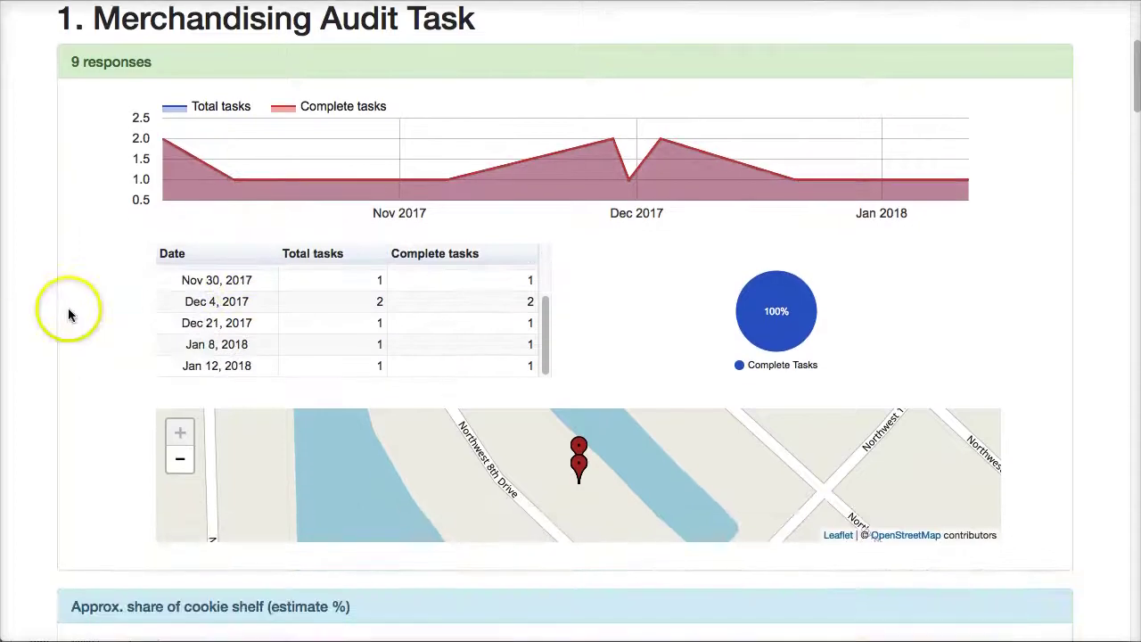
{"action": "scroll", "coordinate": [70, 315], "scroll_direction": "down", "scroll_amount": 2}
{"action": "scroll", "coordinate": [70, 315], "scroll_direction": "down", "scroll_amount": 10}
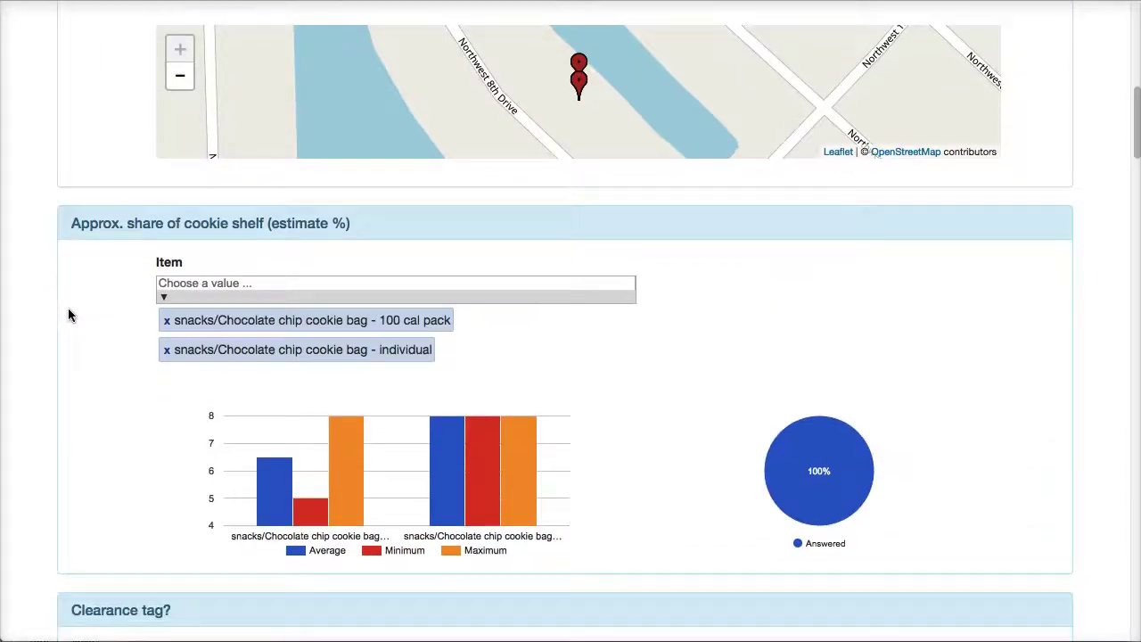
{"action": "scroll", "coordinate": [70, 315], "scroll_direction": "down", "scroll_amount": 4}
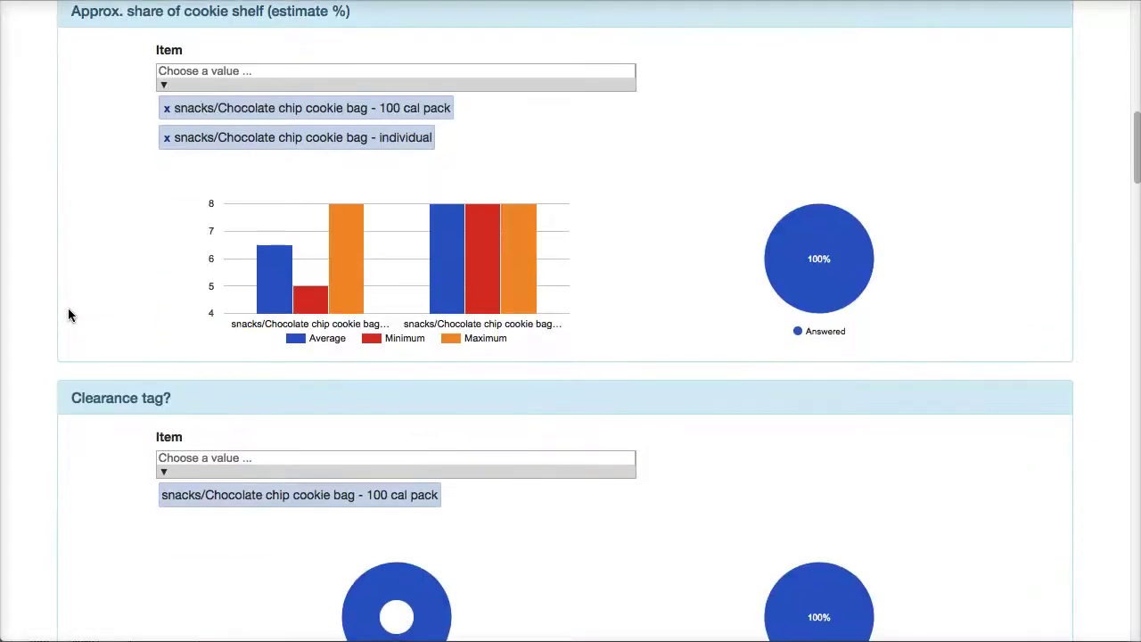
{"action": "scroll", "coordinate": [69, 315], "scroll_direction": "down", "scroll_amount": 7}
{"action": "scroll", "coordinate": [70, 315], "scroll_direction": "down", "scroll_amount": 5}
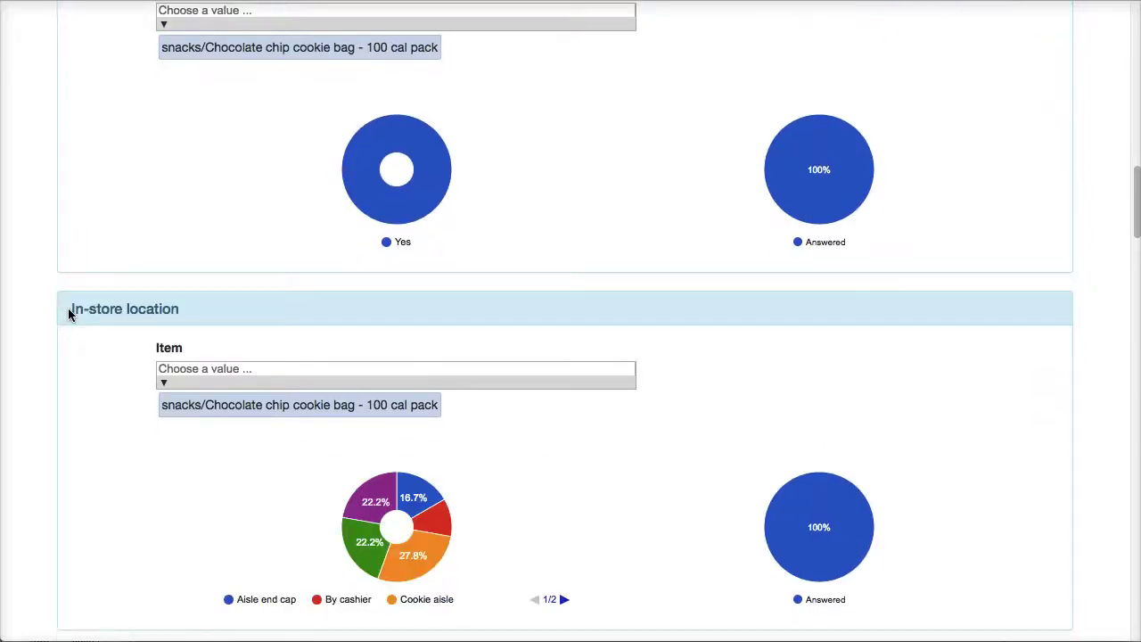
{"action": "scroll", "coordinate": [349, 561], "scroll_direction": "down", "scroll_amount": 13}
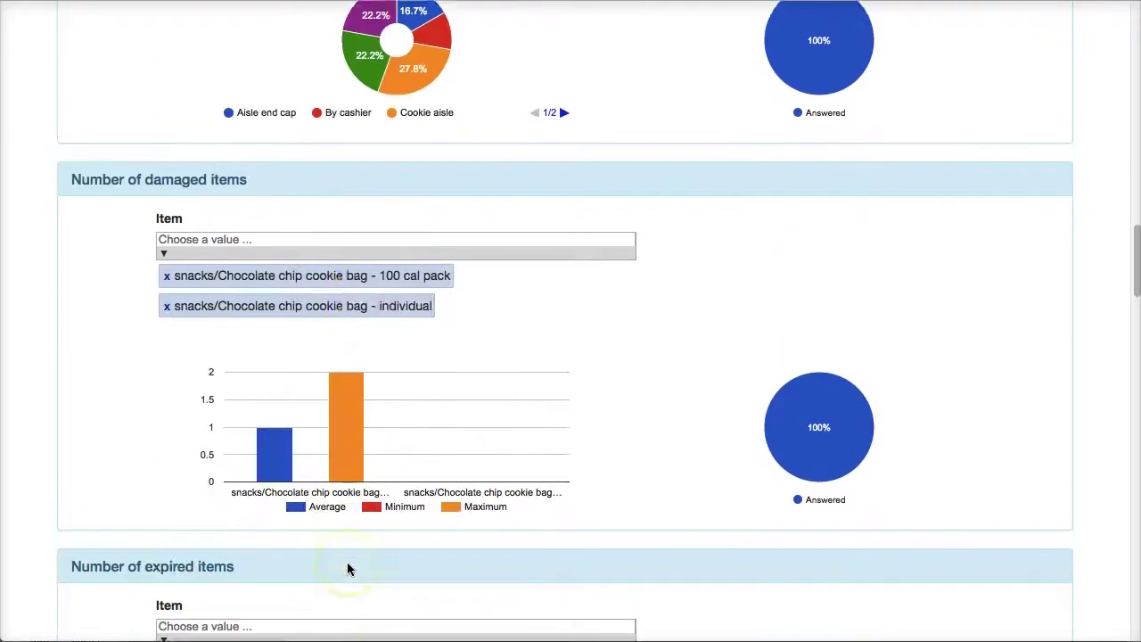
{"action": "scroll", "coordinate": [545, 476], "scroll_direction": "down", "scroll_amount": 12}
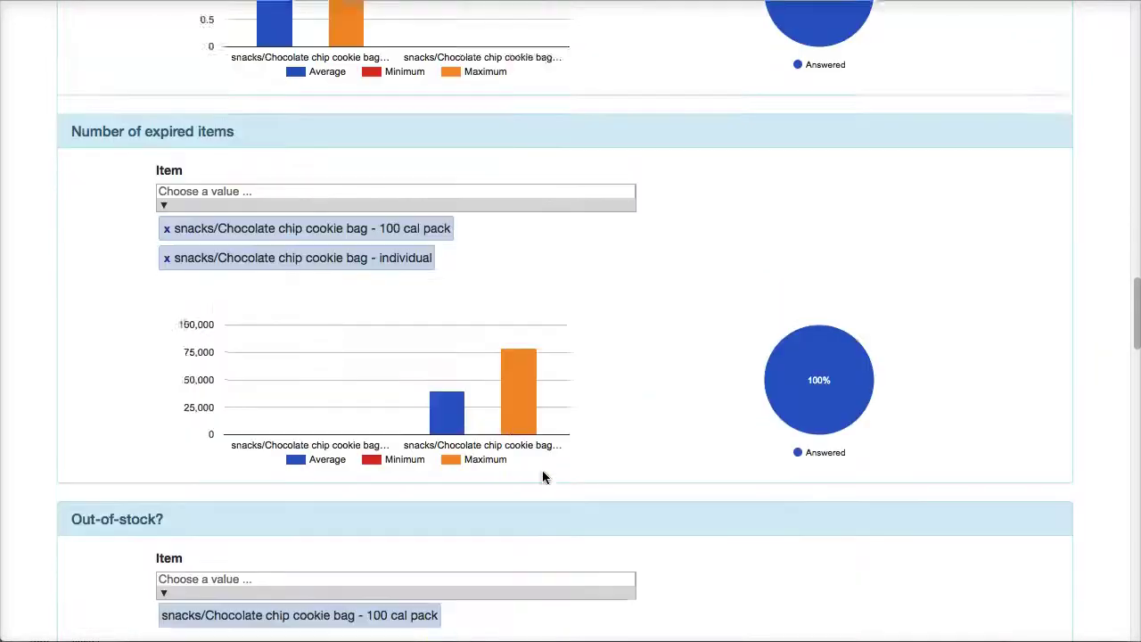
{"action": "scroll", "coordinate": [542, 473], "scroll_direction": "down", "scroll_amount": 20}
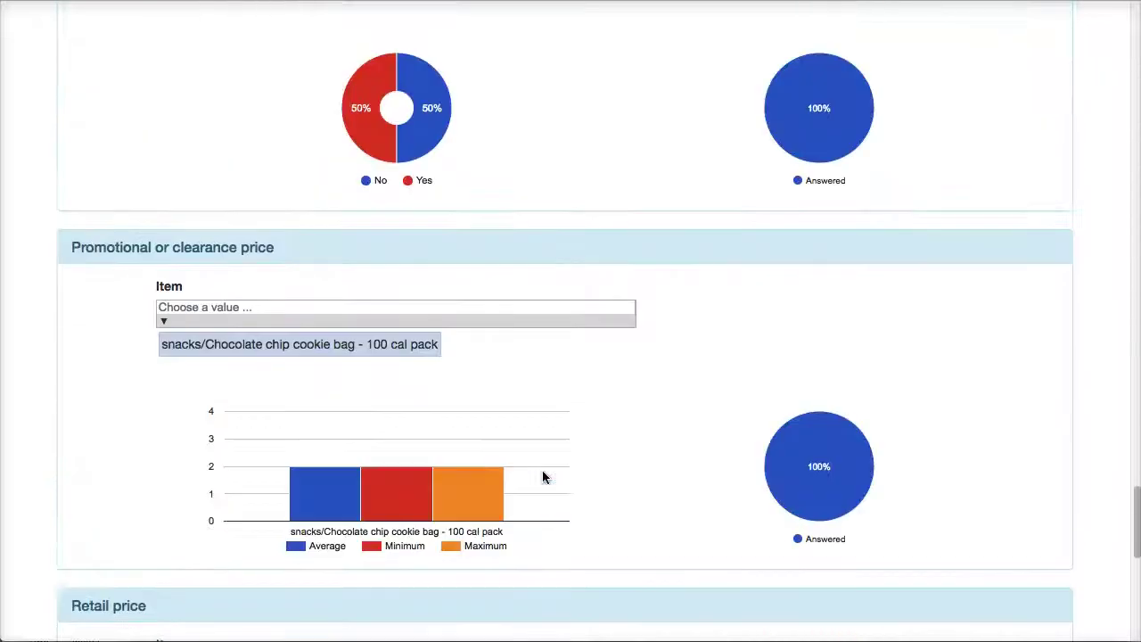
{"action": "scroll", "coordinate": [543, 474], "scroll_direction": "down", "scroll_amount": 17}
{"action": "scroll", "coordinate": [496, 543], "scroll_direction": "down", "scroll_amount": 3}
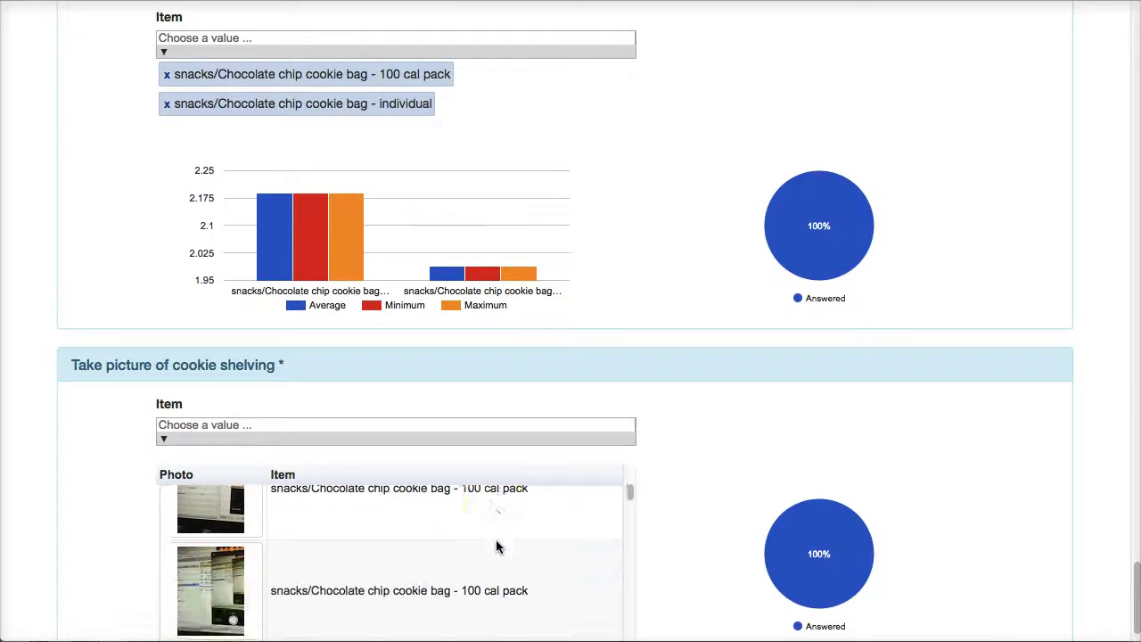
{"action": "scroll", "coordinate": [496, 546], "scroll_direction": "down", "scroll_amount": 2}
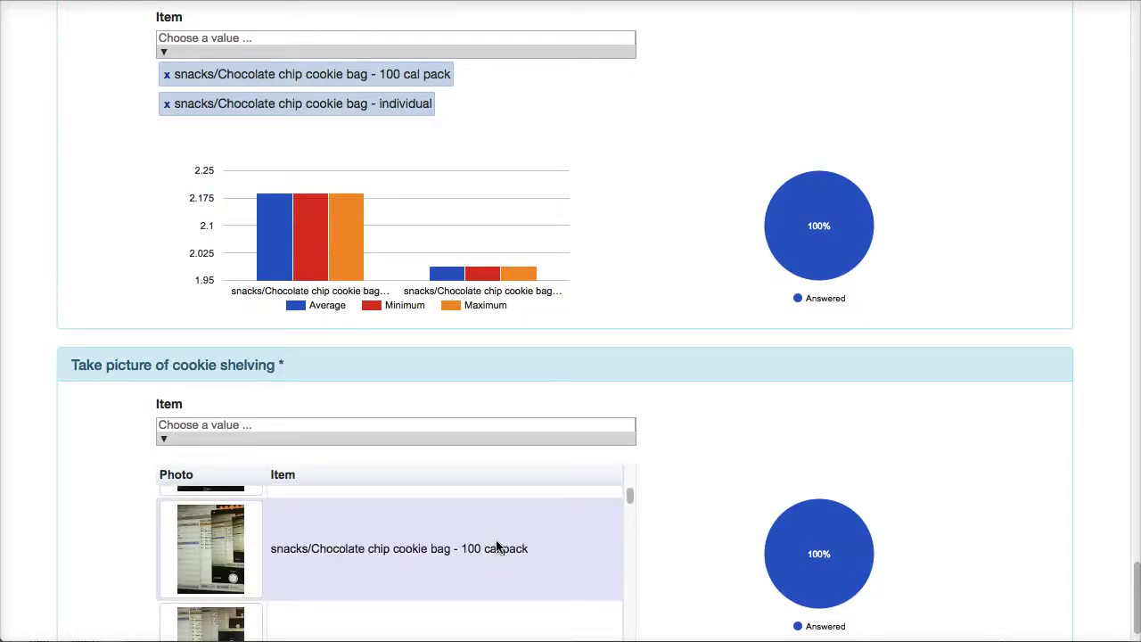
{"action": "scroll", "coordinate": [161, 165], "scroll_direction": "up", "scroll_amount": 13}
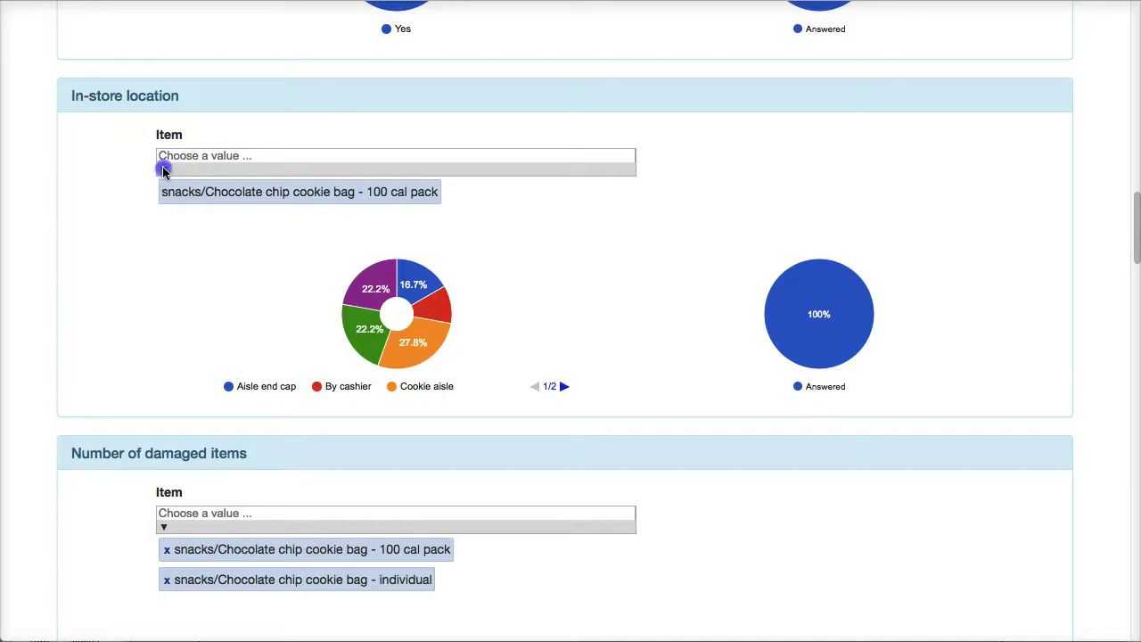
- Switch the In-store location chart to the individual cookie bag, then back to 100 cal pack
{"action": "left_click", "coordinate": [166, 174]}
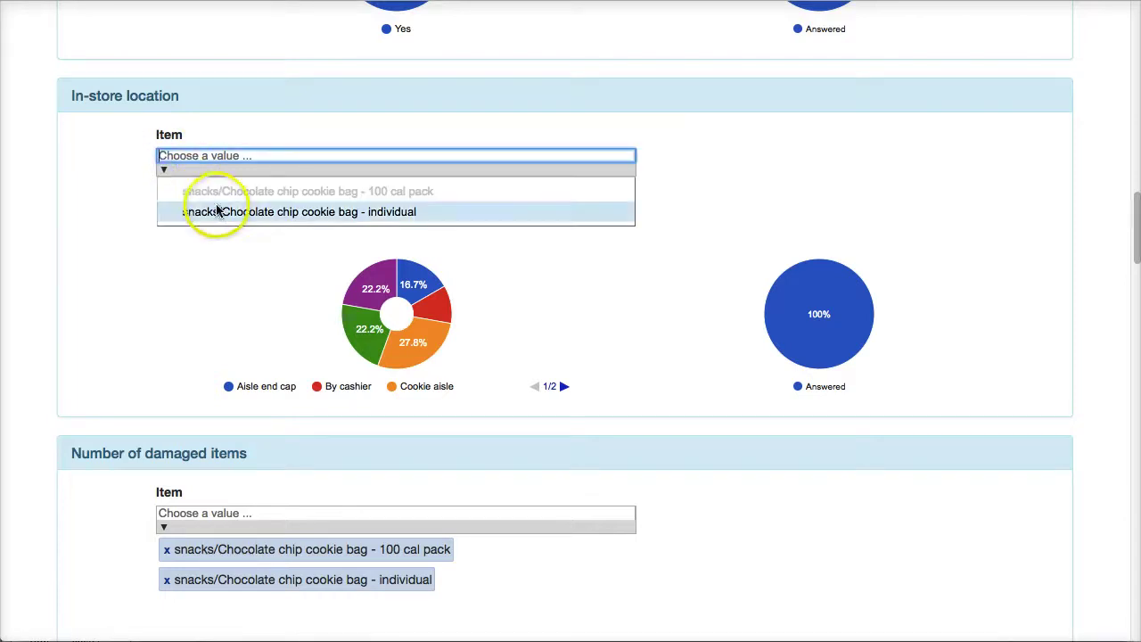
{"action": "left_click", "coordinate": [218, 211]}
{"action": "left_click", "coordinate": [169, 168]}
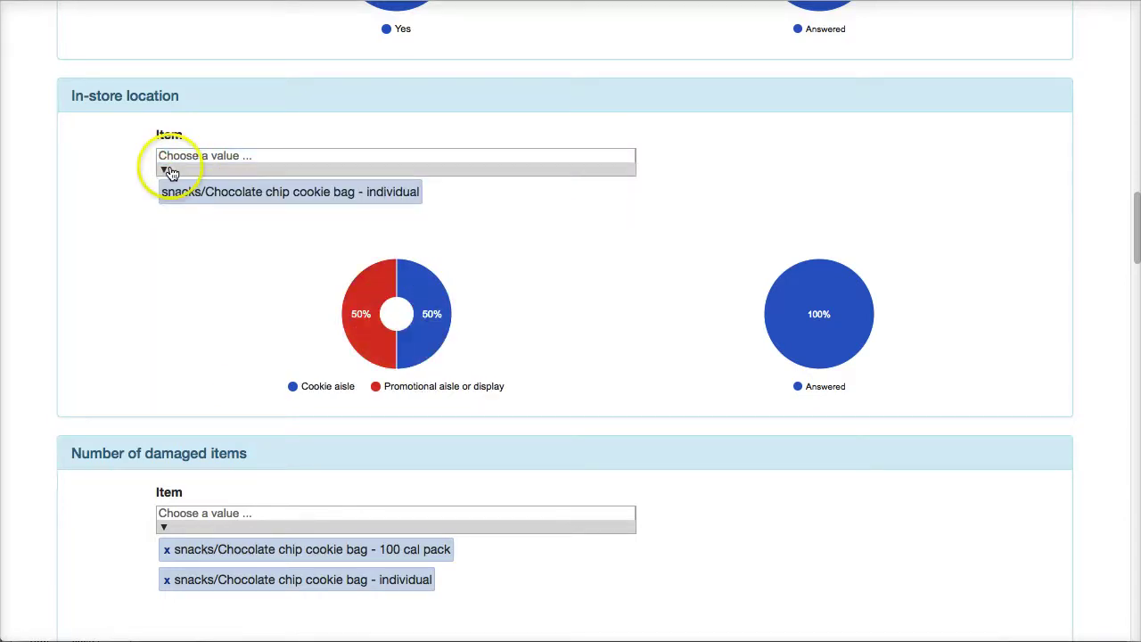
{"action": "left_click", "coordinate": [186, 192]}
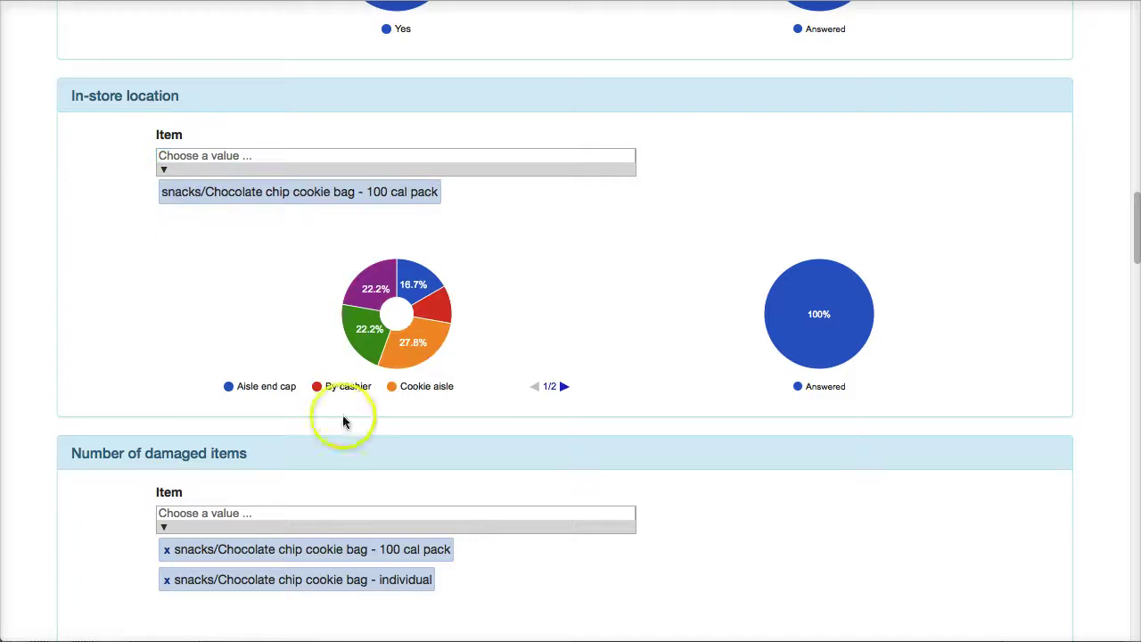